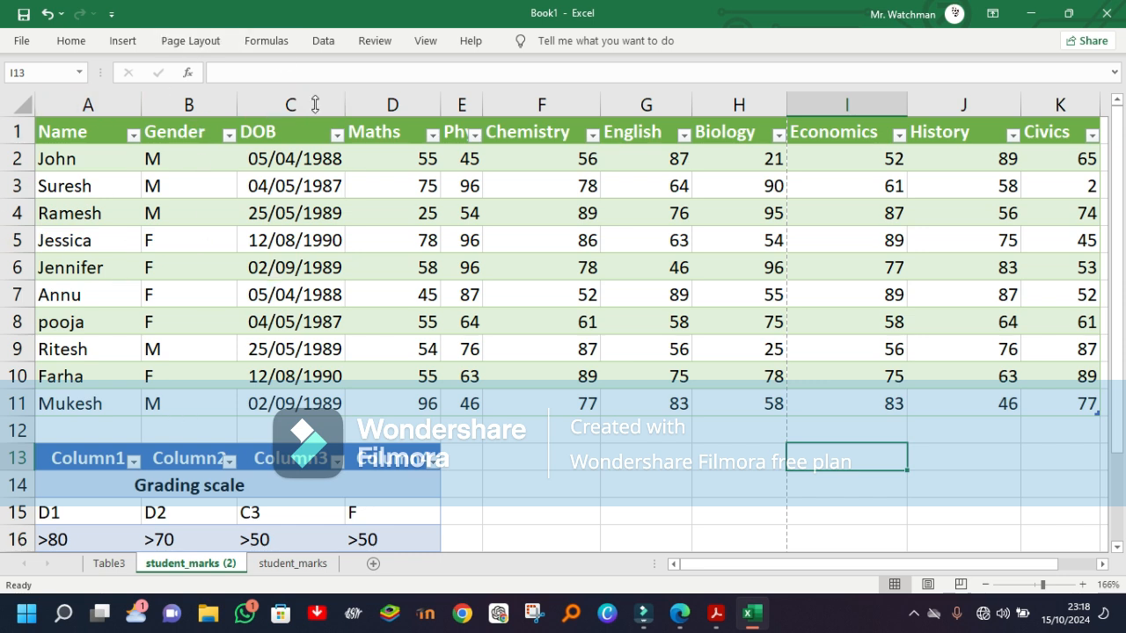
Step: Auto-fit the width of the Physics column so its full heading fits
{"action": "left_click", "coordinate": [401, 146]}
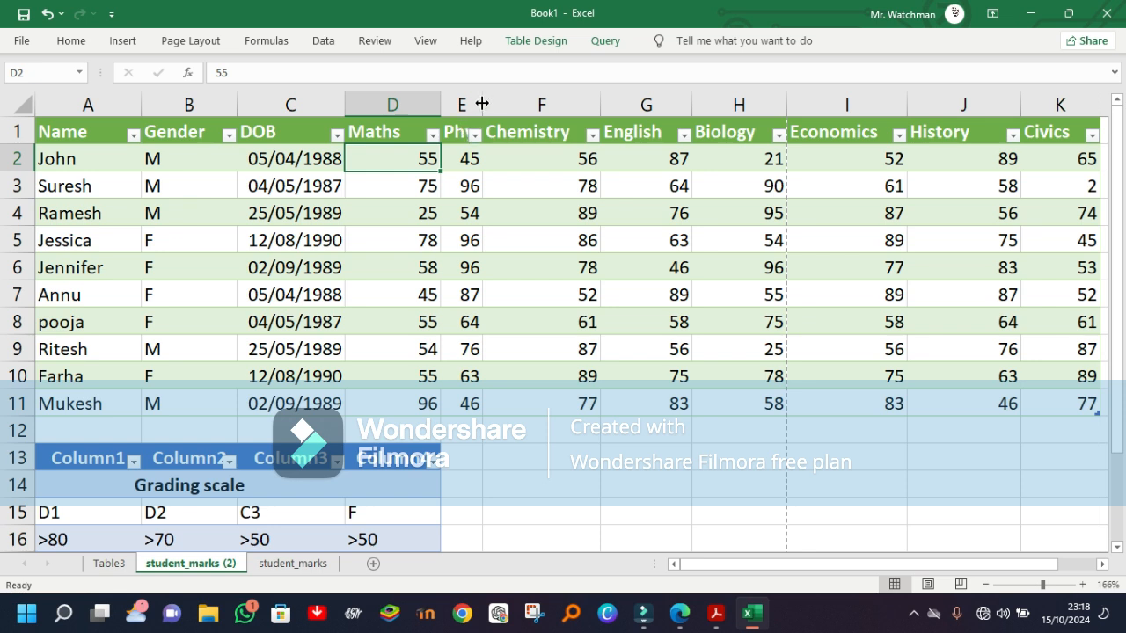
{"action": "left_click", "coordinate": [482, 103]}
{"action": "double_click", "coordinate": [482, 103]}
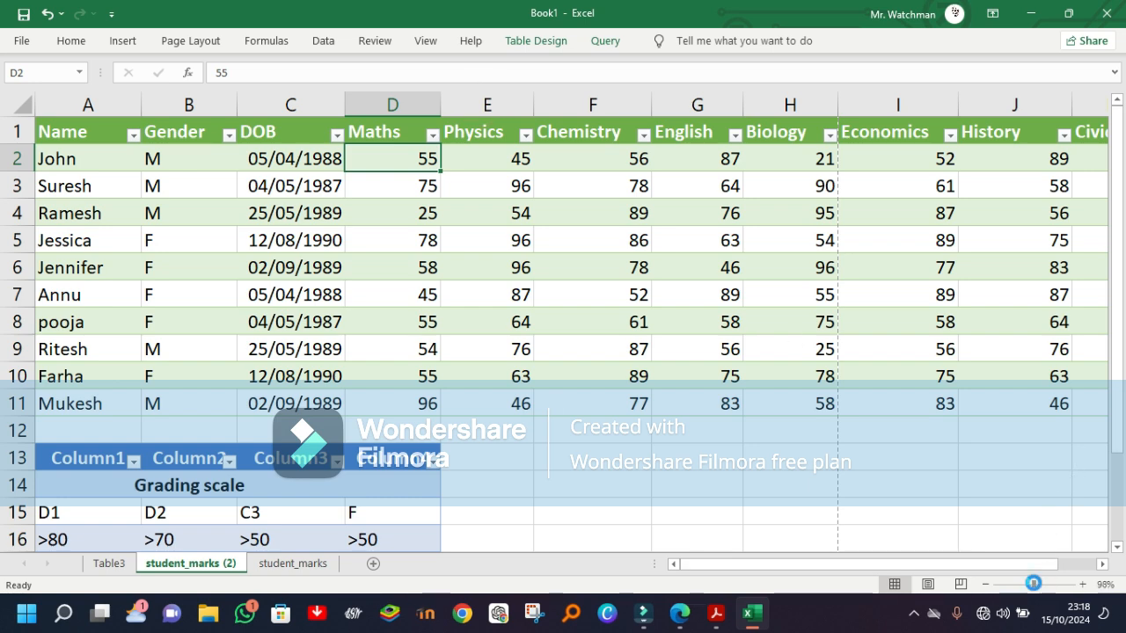
Step: Review the grading scale on the Table3 sheet and return to the student_marks (2) sheet
{"action": "left_click_drag", "start_coordinate": [1042, 584], "coordinate": [1032, 585]}
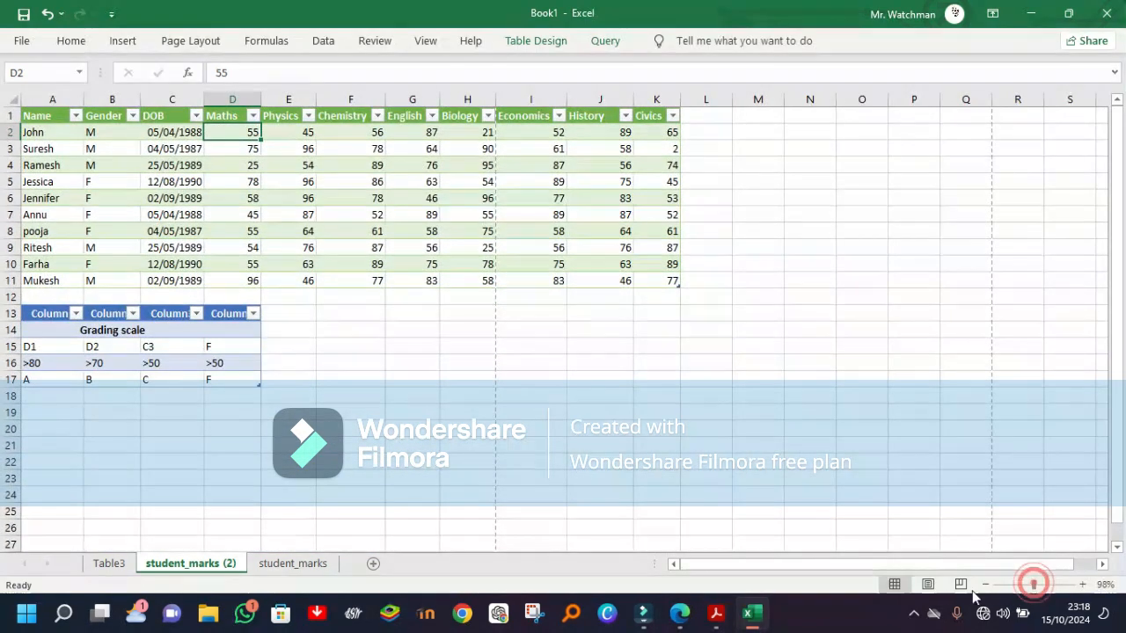
{"action": "left_click", "coordinate": [131, 568]}
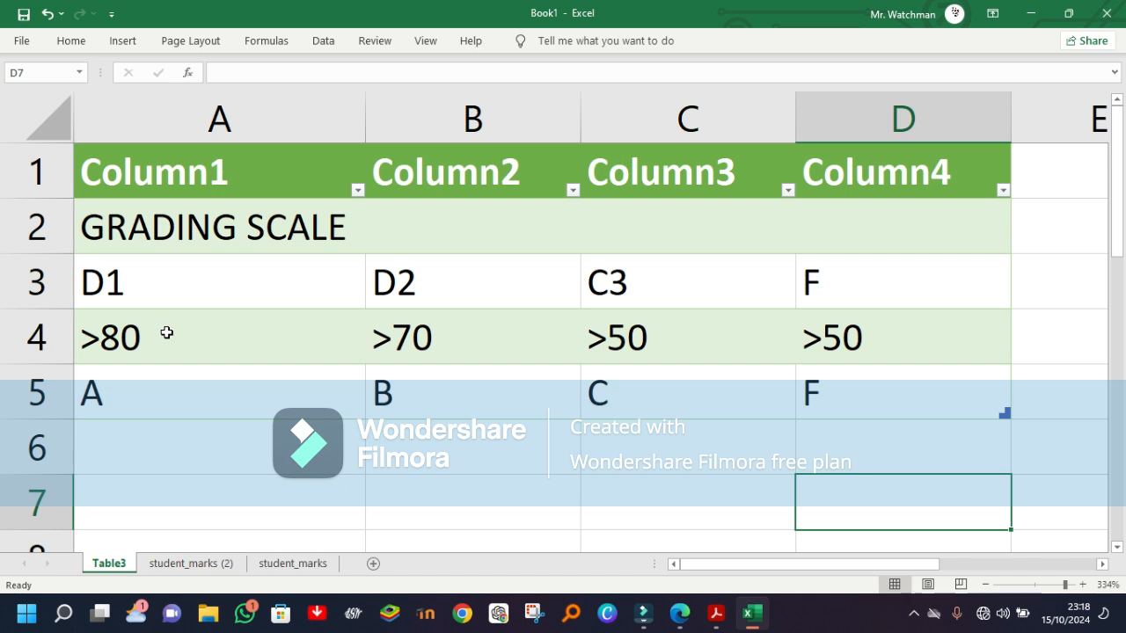
{"action": "left_click", "coordinate": [179, 565]}
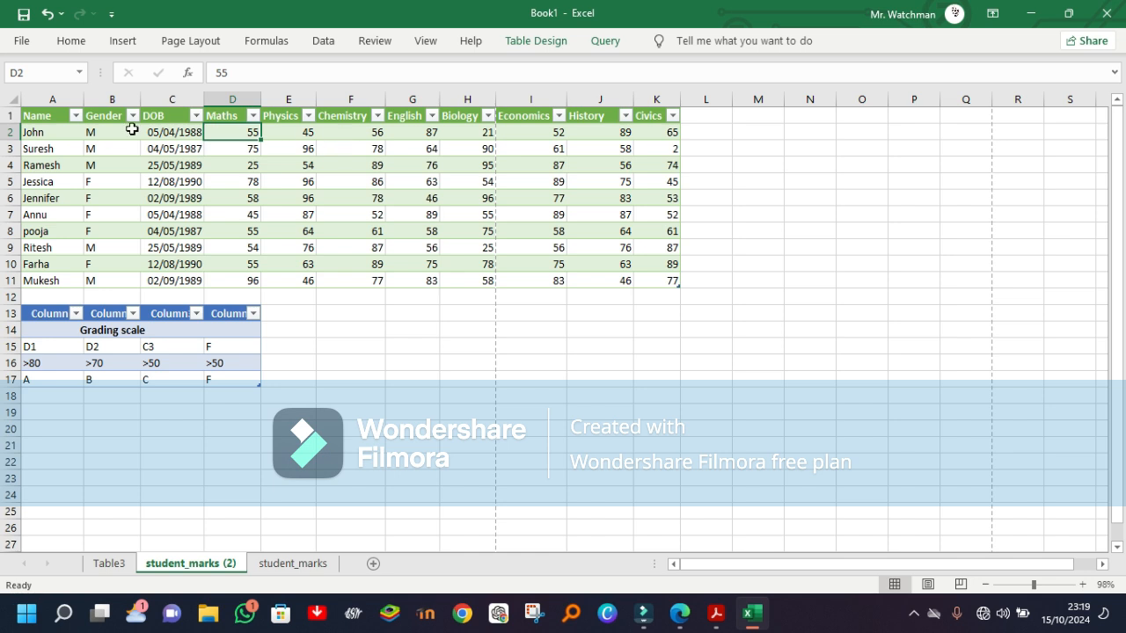
Step: Try to insert a blank row above the first student record in row 2
{"action": "left_click", "coordinate": [4, 130]}
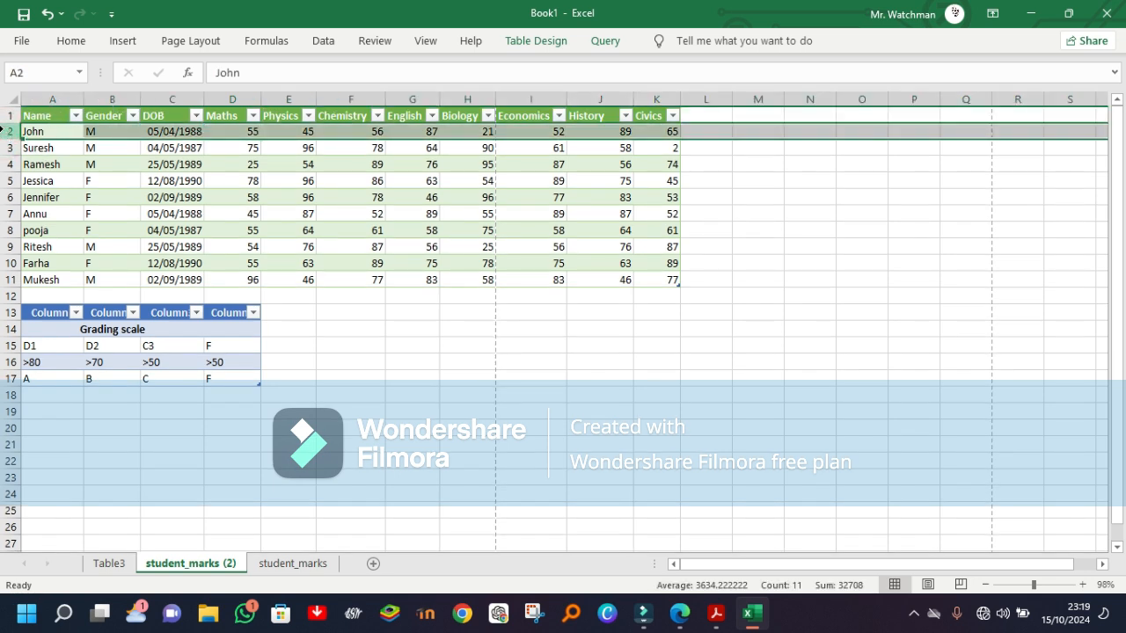
{"action": "right_click", "coordinate": [5, 131]}
{"action": "left_click", "coordinate": [73, 268]}
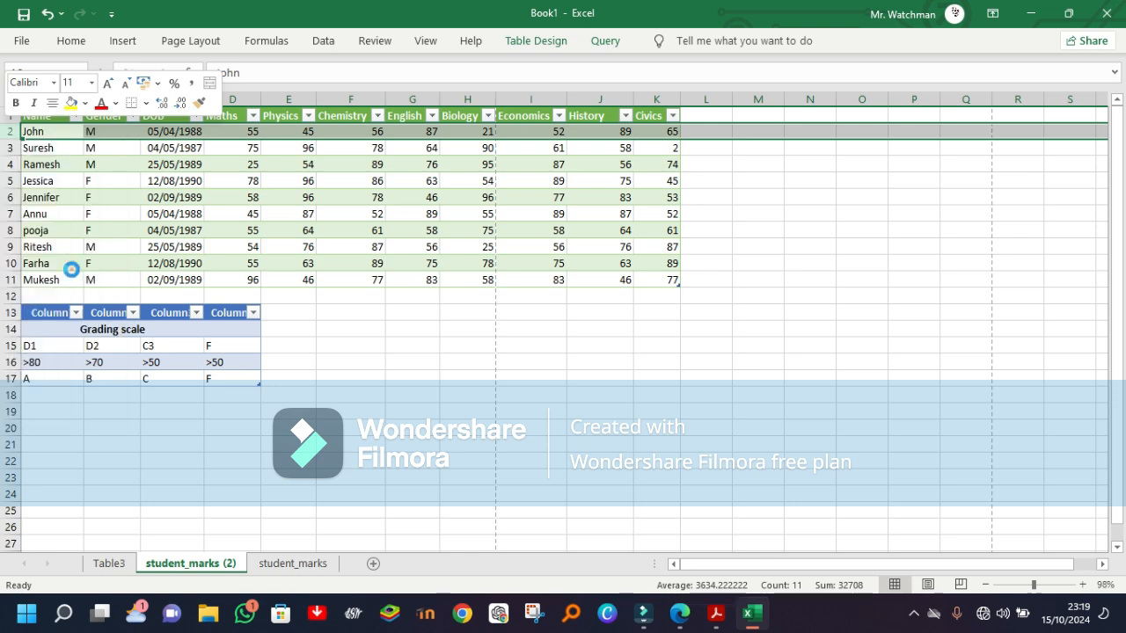
Step: Insert a blank row at row 3, directly beneath the first student record
{"action": "left_click", "coordinate": [7, 148]}
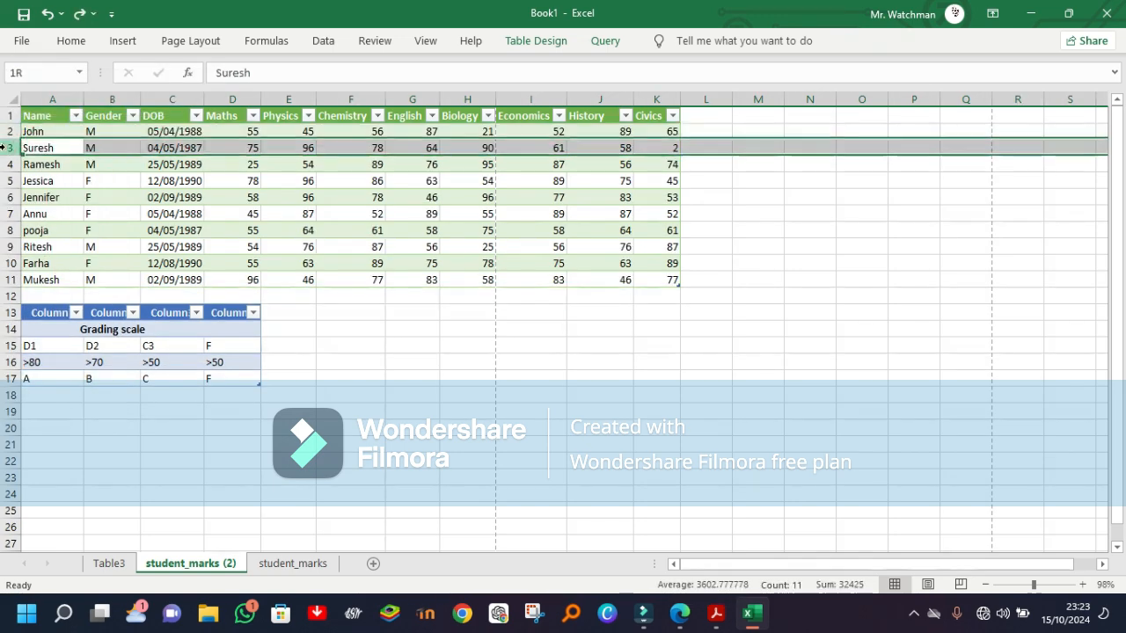
{"action": "right_click", "coordinate": [8, 149]}
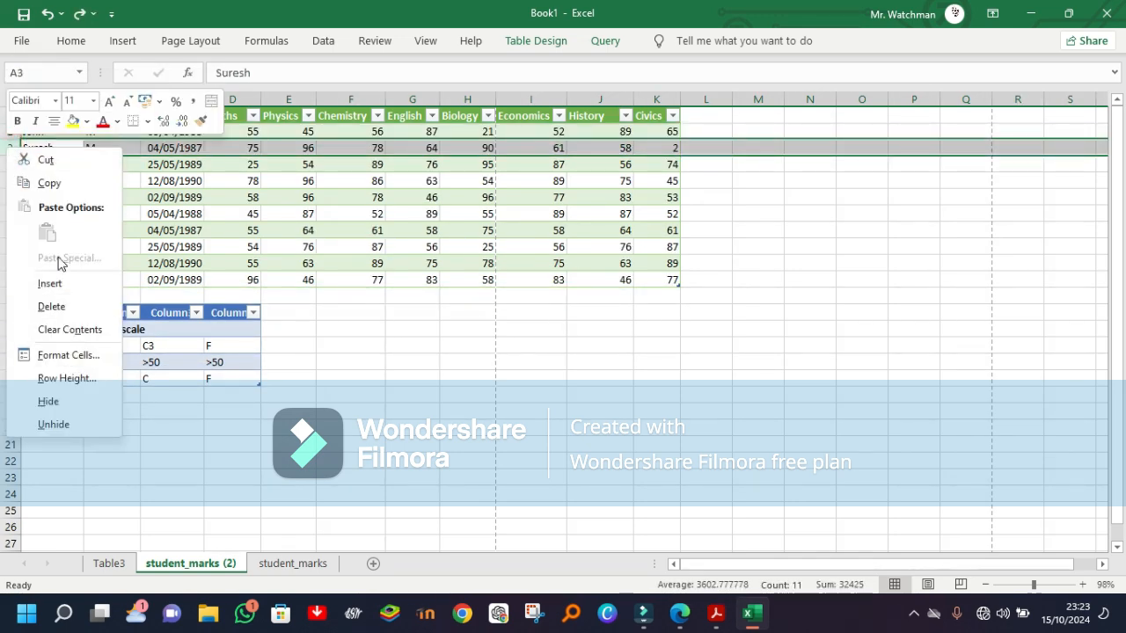
{"action": "key", "text": "Escape"}
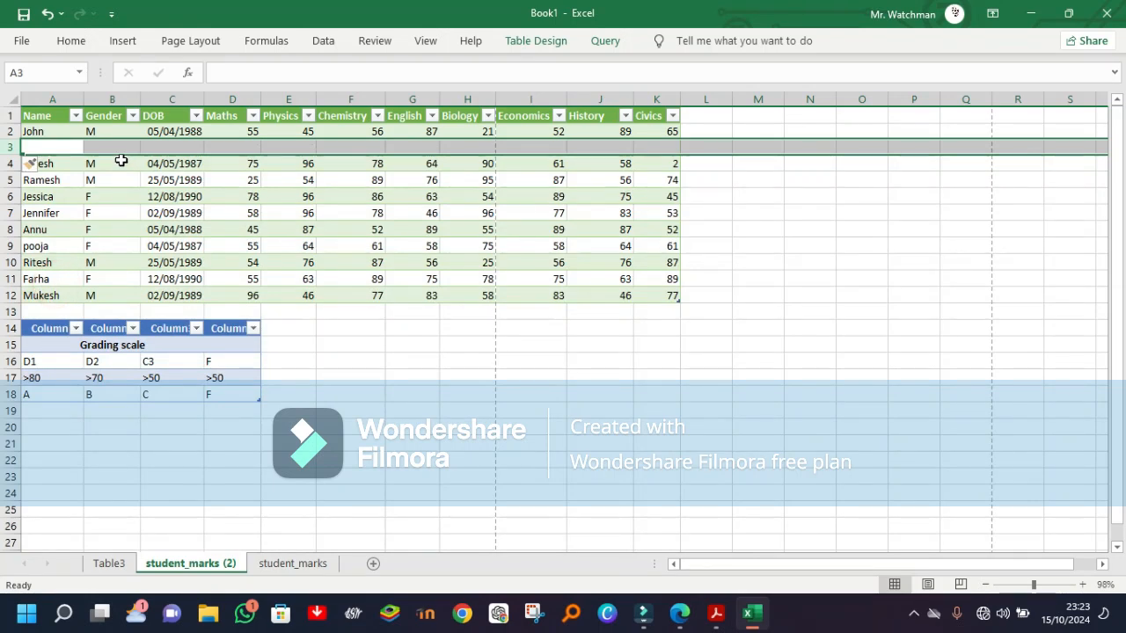
Step: Begin a grading formula in cell D3 under Maths with =IF(D2>80, "D1", as its first condition
{"action": "left_click", "coordinate": [235, 146]}
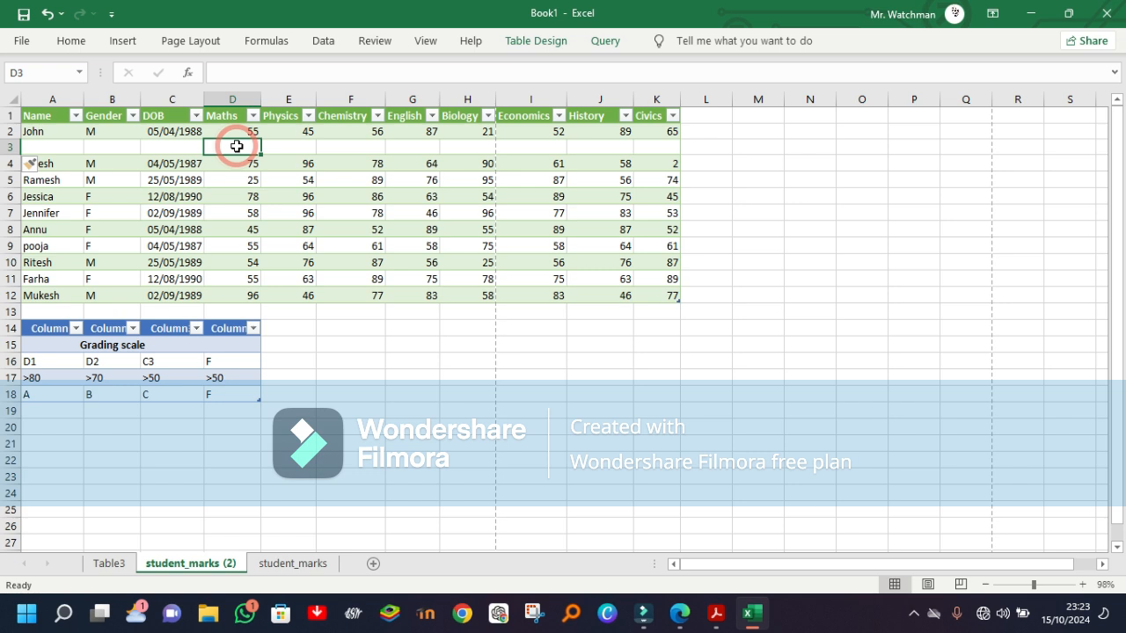
{"action": "type", "text": "="}
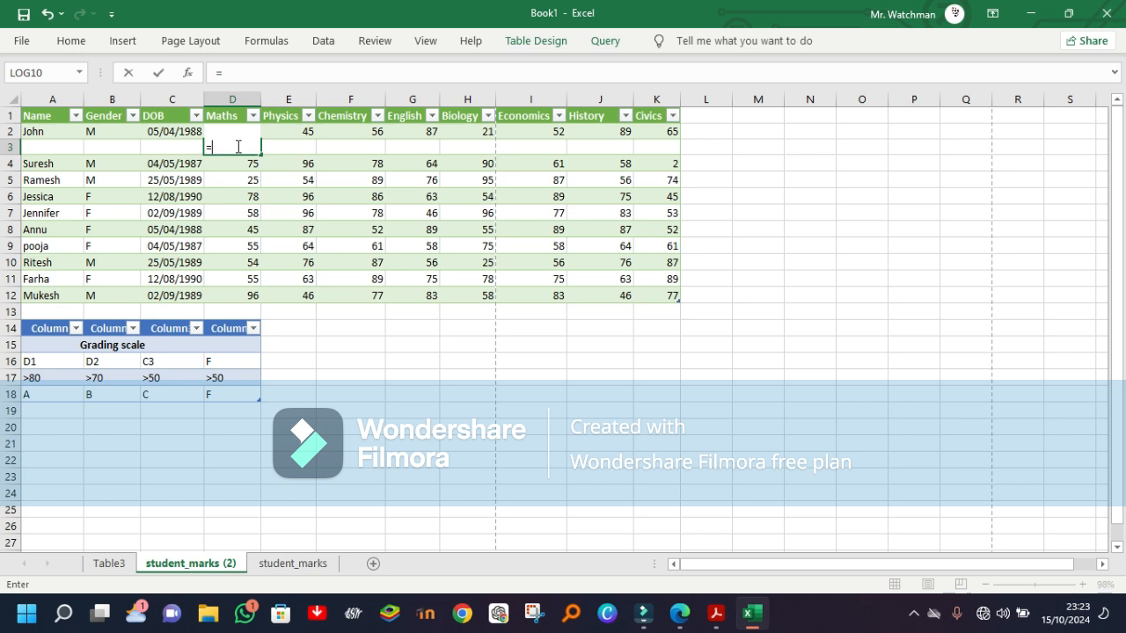
{"action": "type", "text": "IF"}
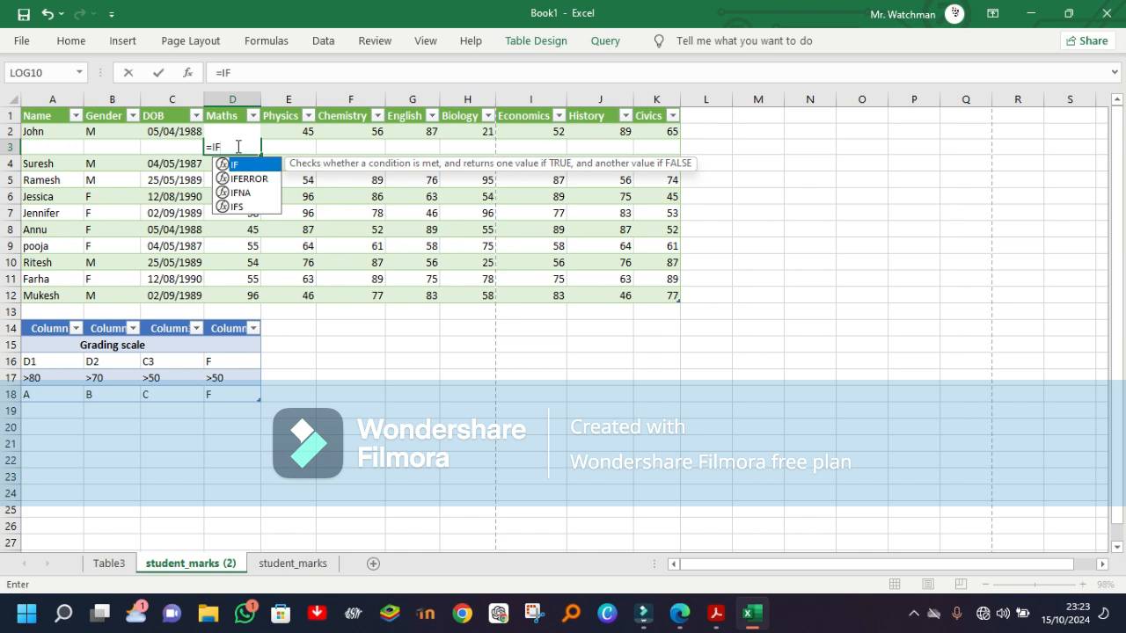
{"action": "type", "text": "("}
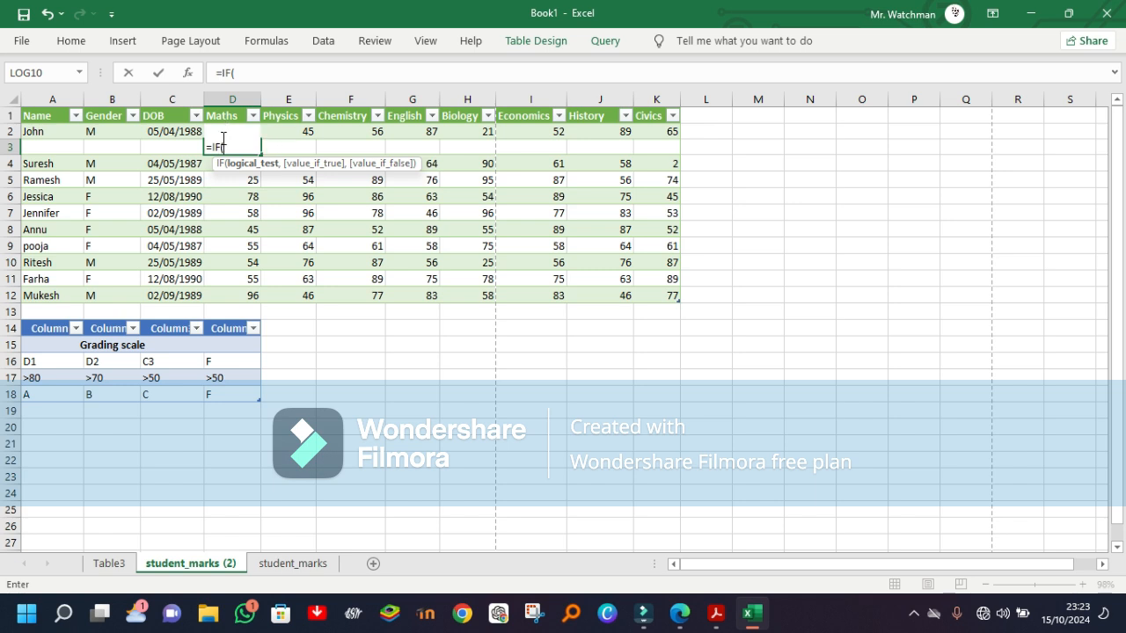
{"action": "left_click", "coordinate": [249, 72]}
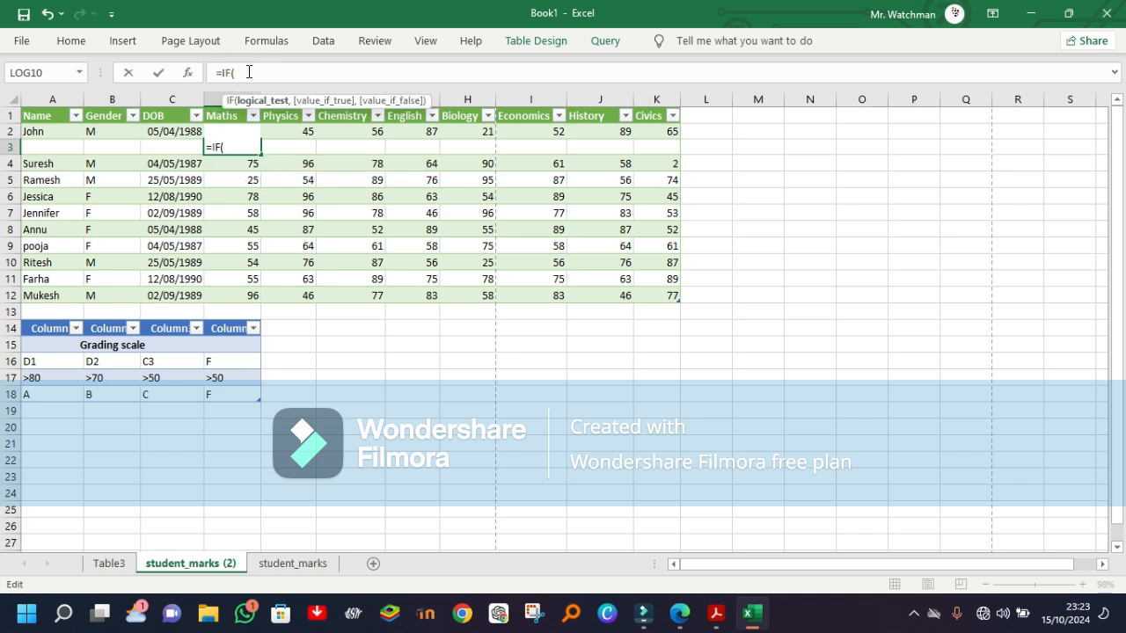
{"action": "type", "text": "D2"}
{"action": "type", "text": ">"}
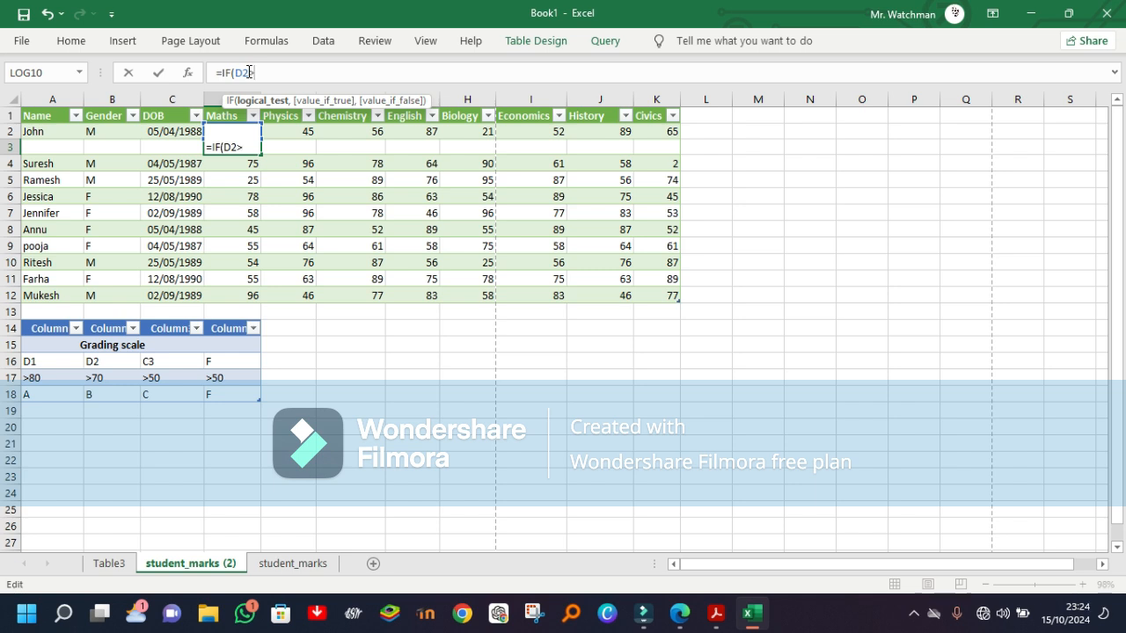
{"action": "type", "text": "80,"}
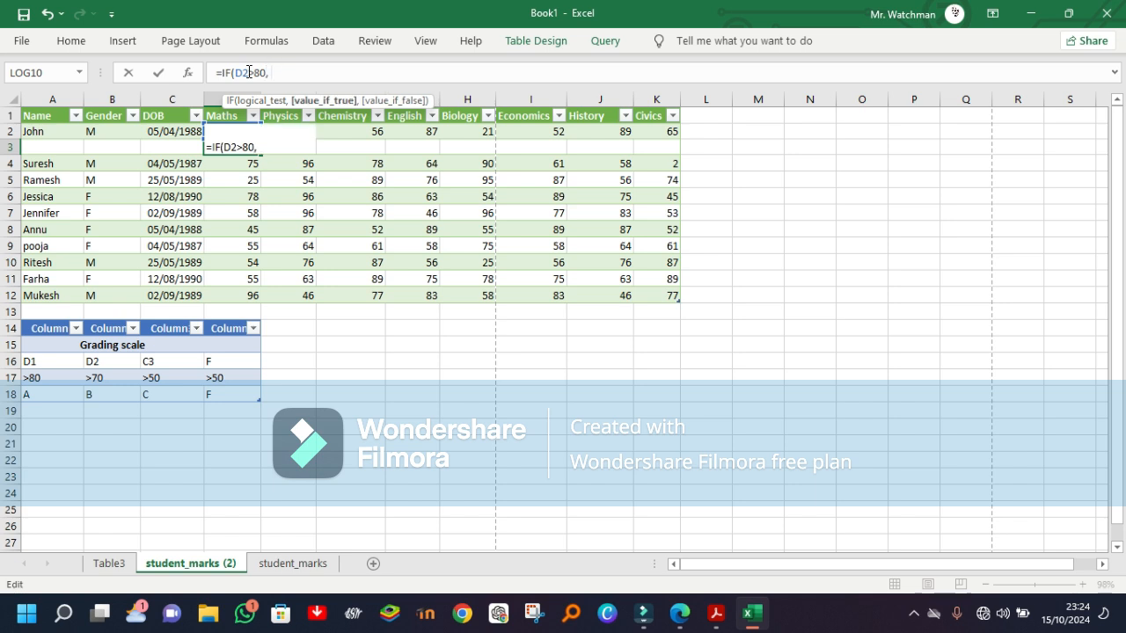
{"action": "type", "text": " \"D1\","}
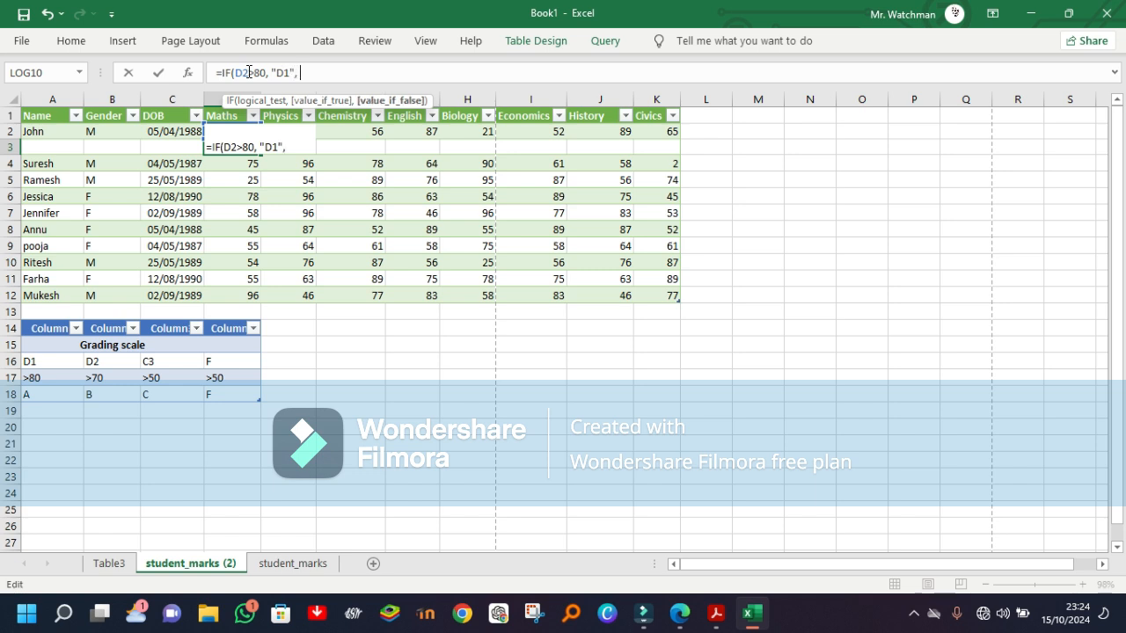
{"action": "type", "text": " IF"}
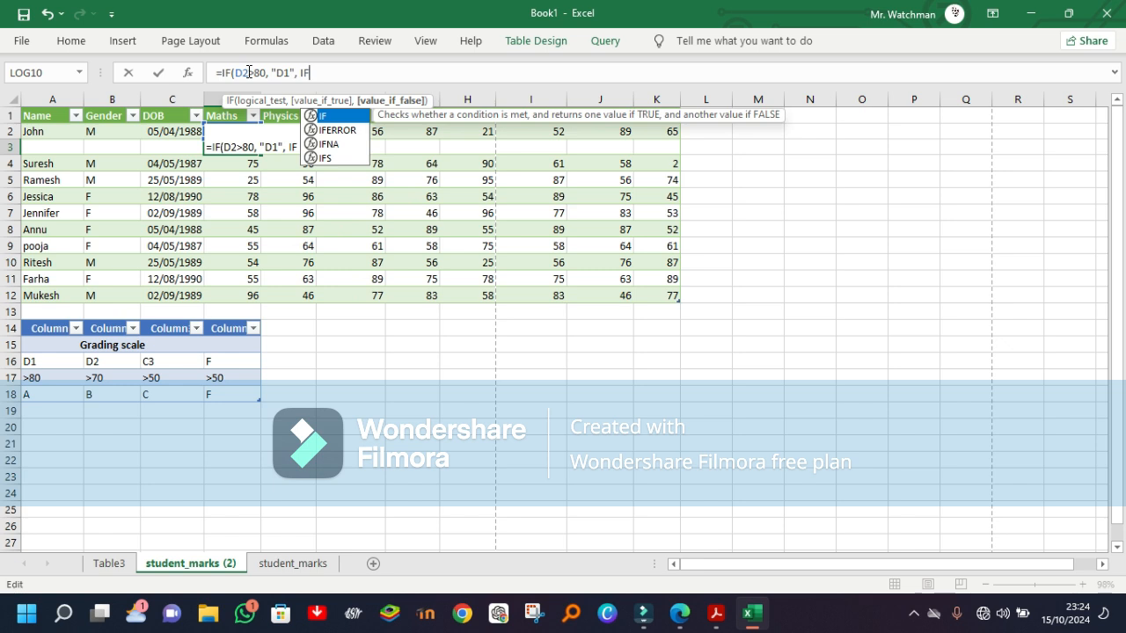
Step: Nest a second condition in the formula as IF(D2>70, "D2",
{"action": "key", "text": "Escape"}
{"action": "type", "text": "("}
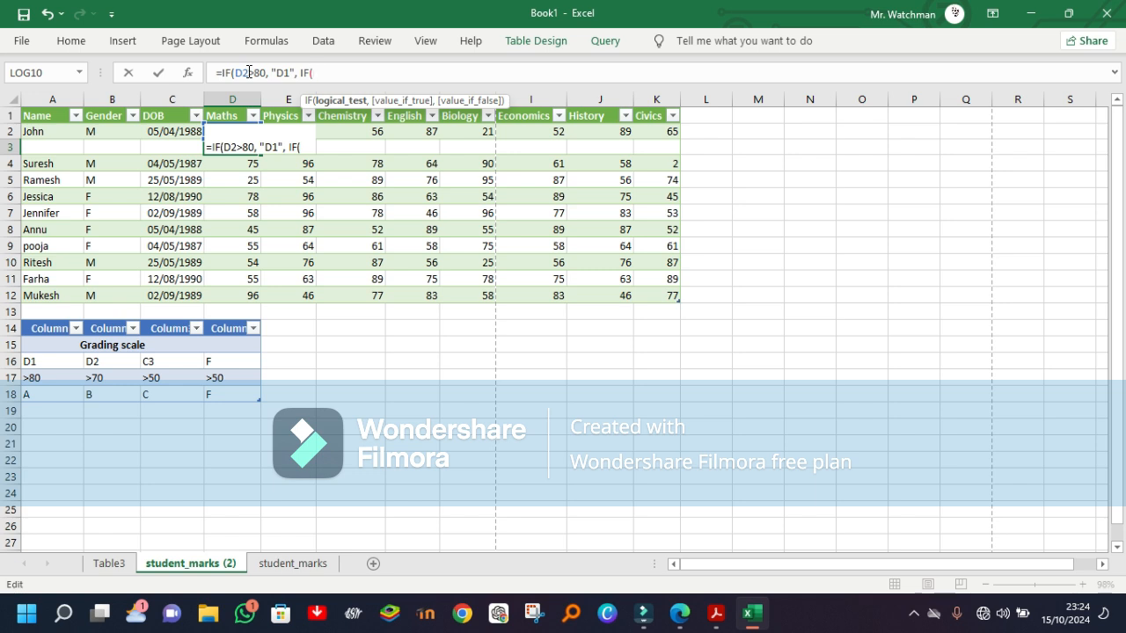
{"action": "type", "text": "D2>"}
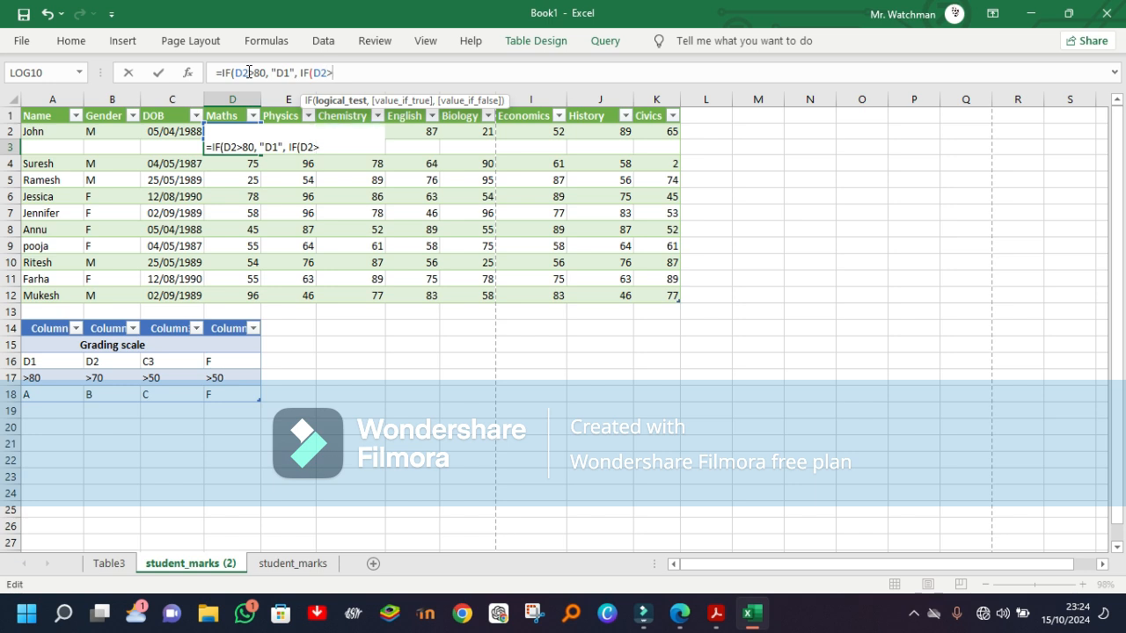
{"action": "type", "text": "70."}
{"action": "key", "text": "BackSpace"}
{"action": "type", "text": ","}
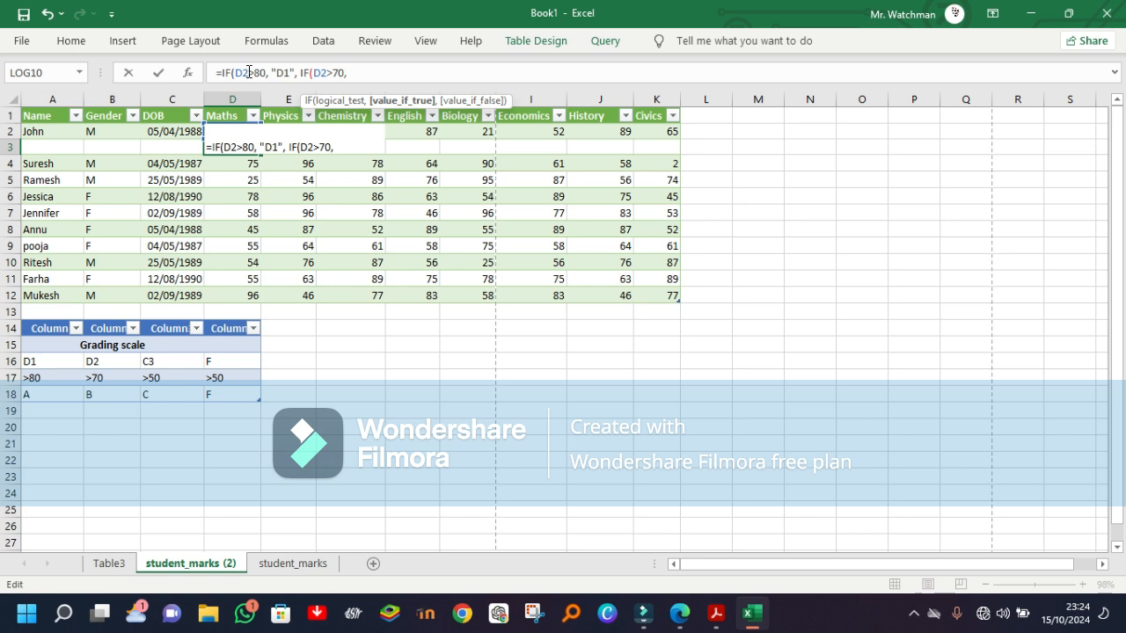
{"action": "type", "text": " \"D2\", "}
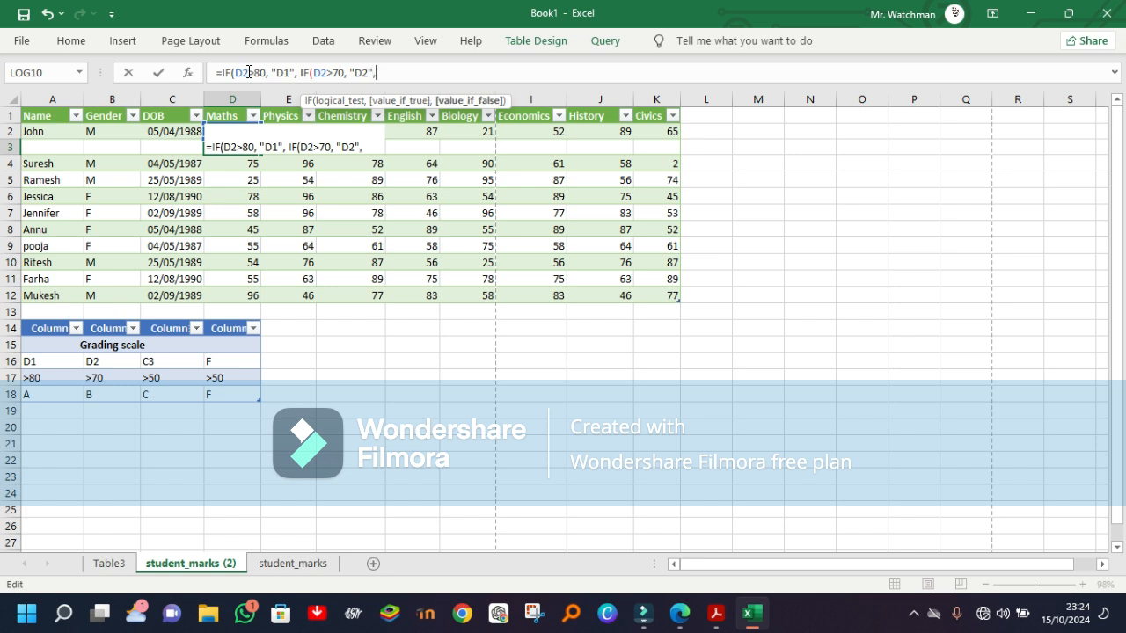
{"action": "type", "text": "IF"}
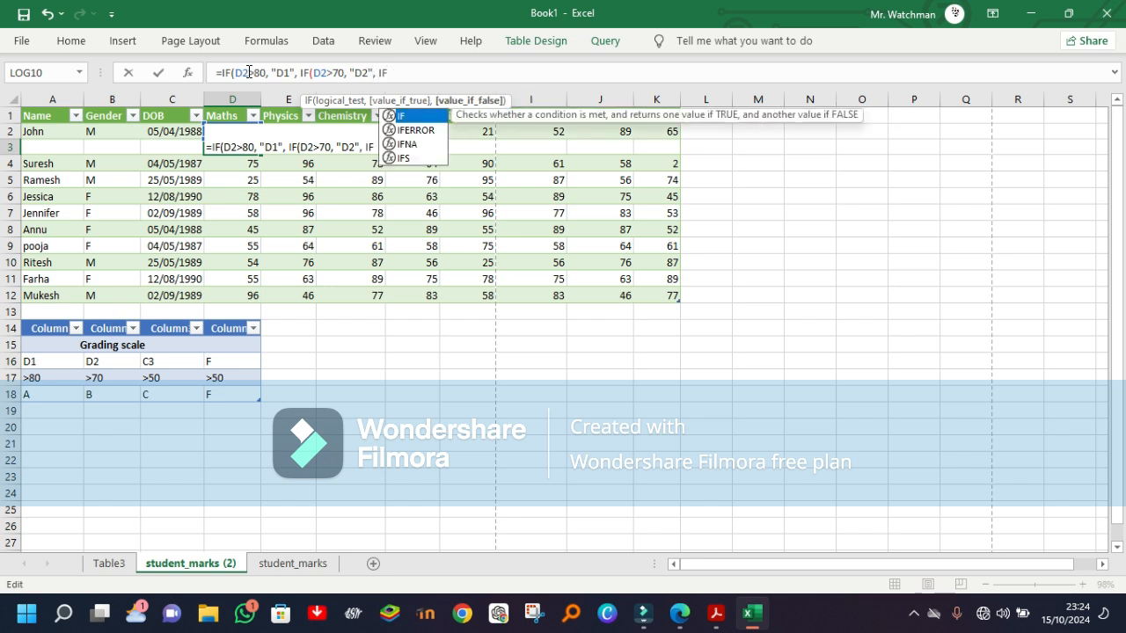
{"action": "type", "text": "("}
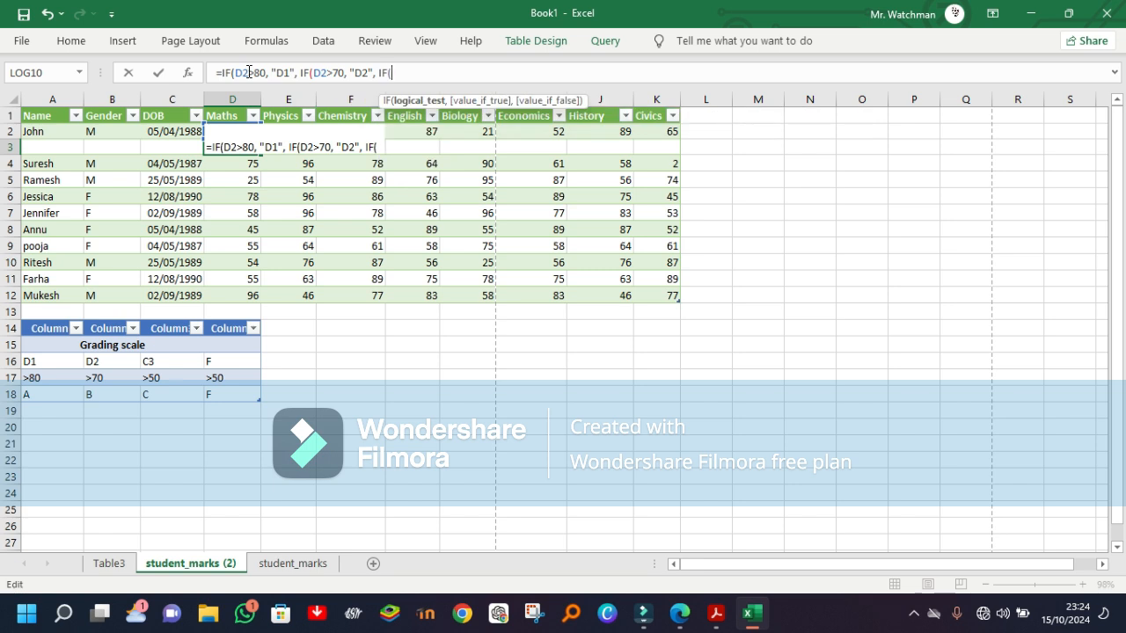
{"action": "type", "text": "D2"}
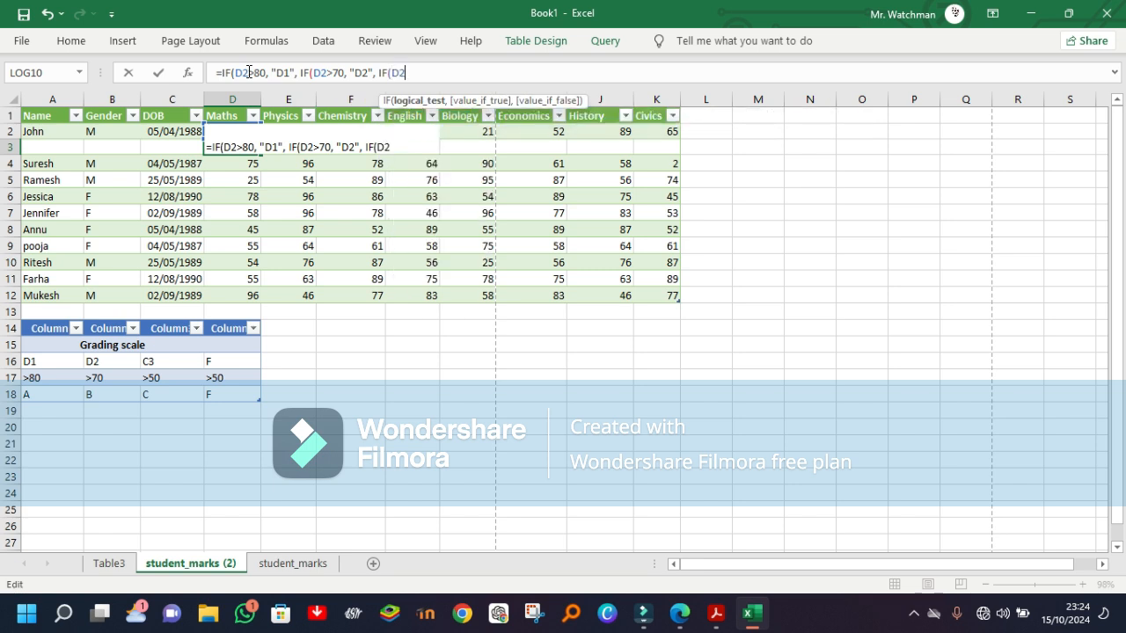
{"action": "type", "text": ">50"}
Step: Nest a third condition in the formula as IF(D2>50, "C3",
{"action": "type", "text": ","}
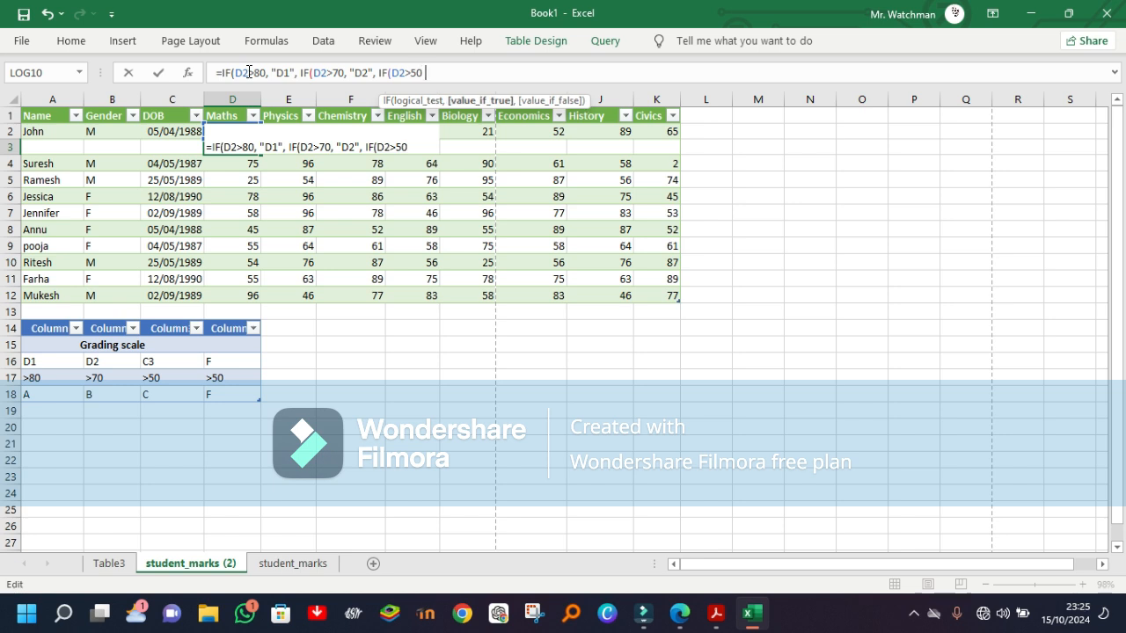
{"action": "type", "text": " \"C3\","}
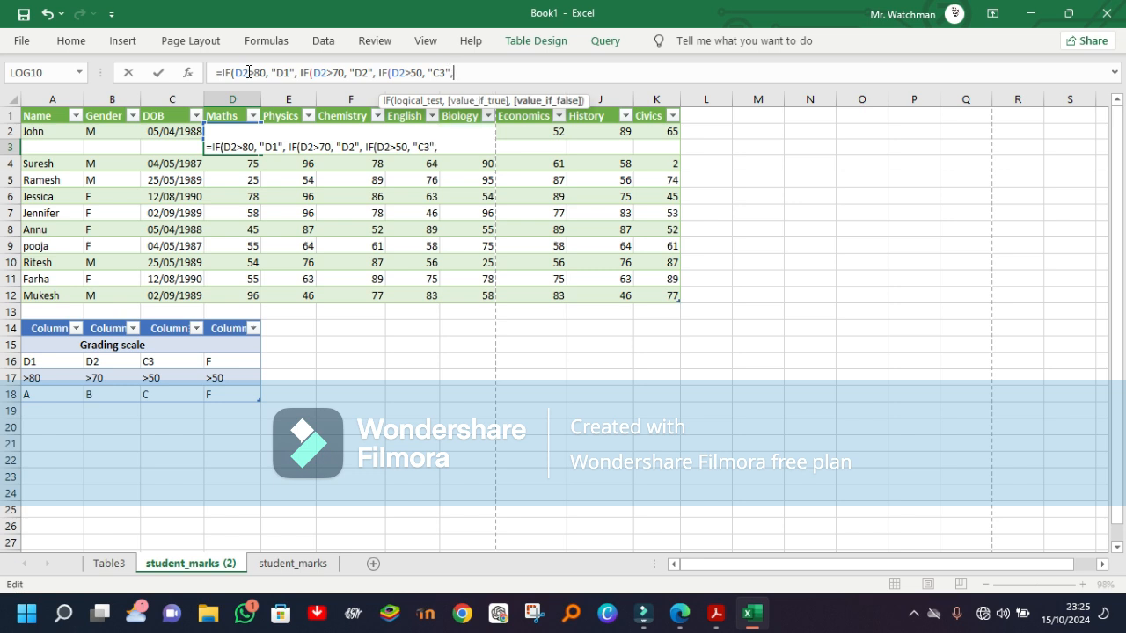
{"action": "type", "text": " IF"}
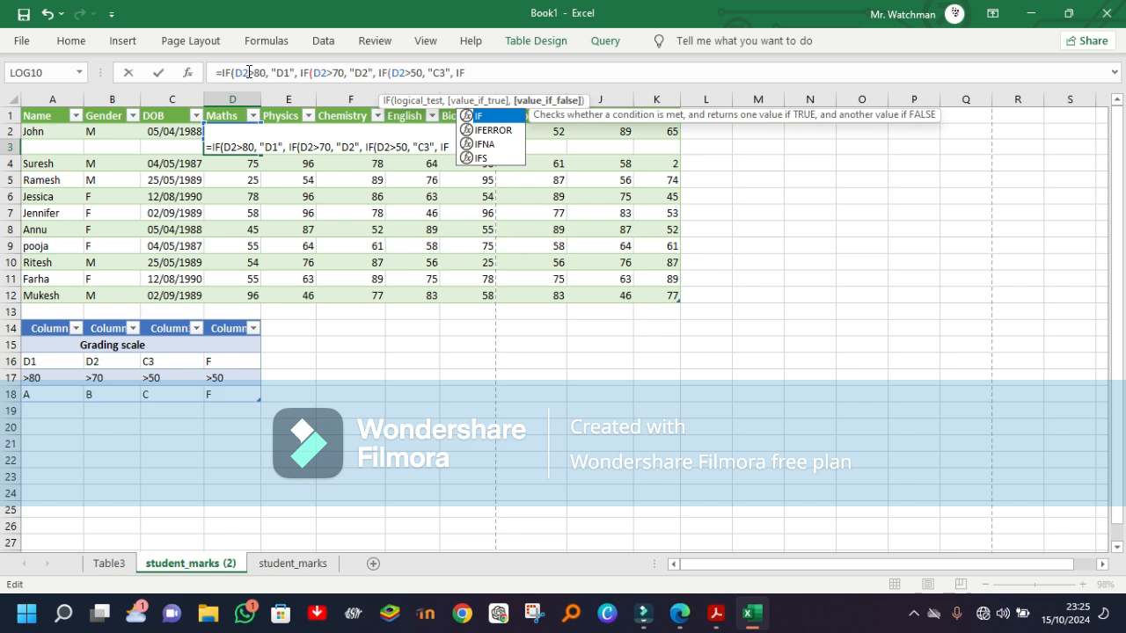
{"action": "type", "text": "("}
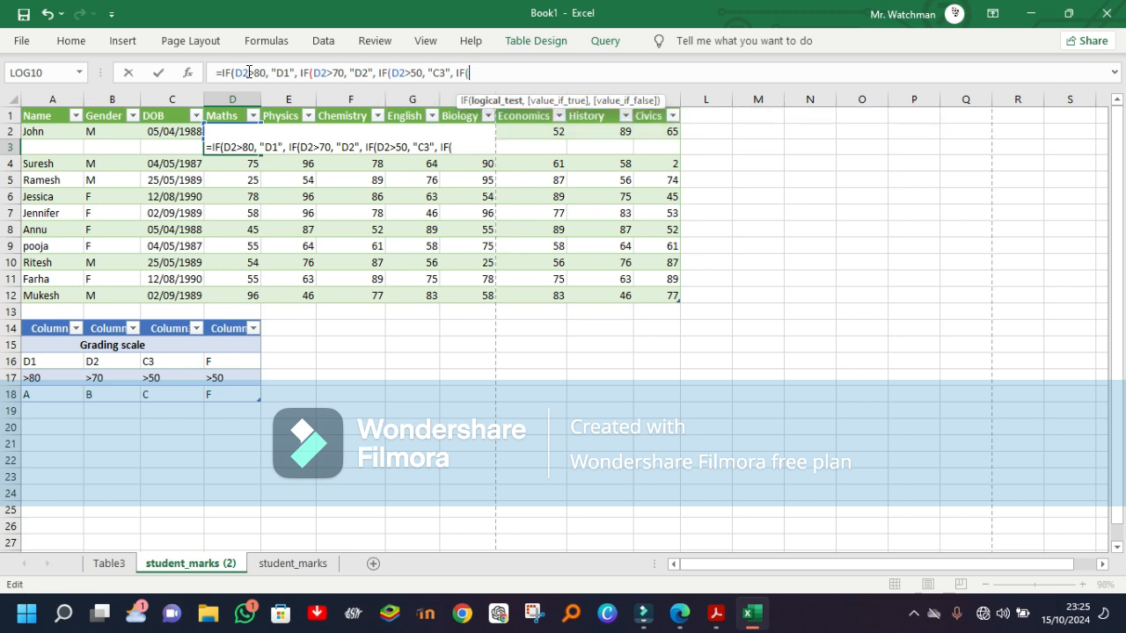
{"action": "type", "text": "D2"}
Step: Nest the final condition in the formula as IF(D2<50, "F")
{"action": "type", "text": "<50,"}
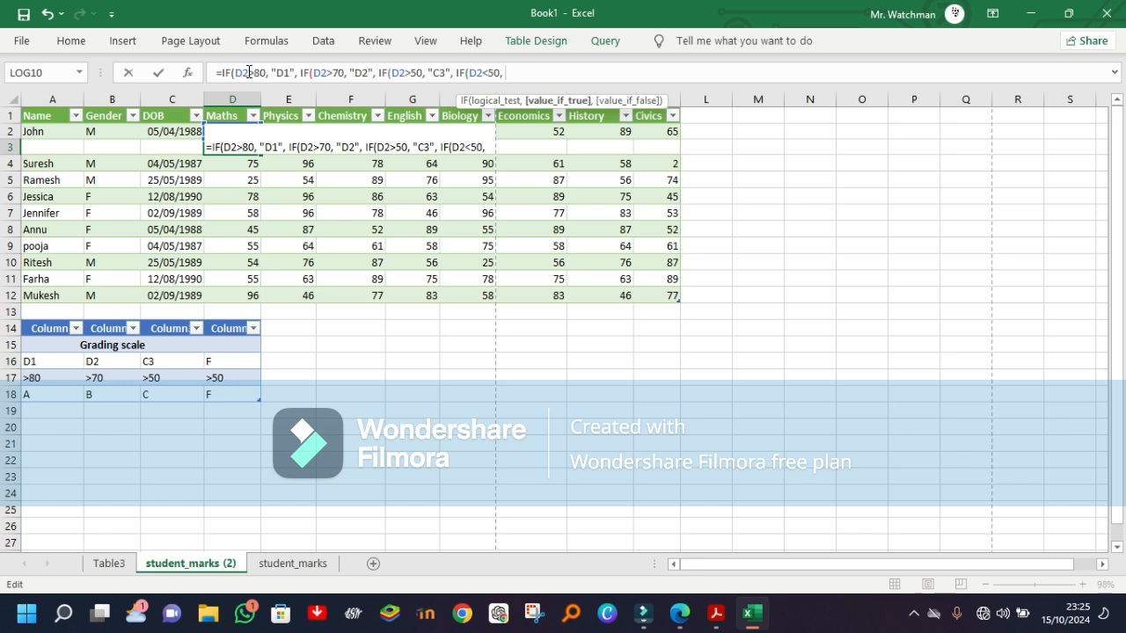
{"action": "type", "text": " \"F"}
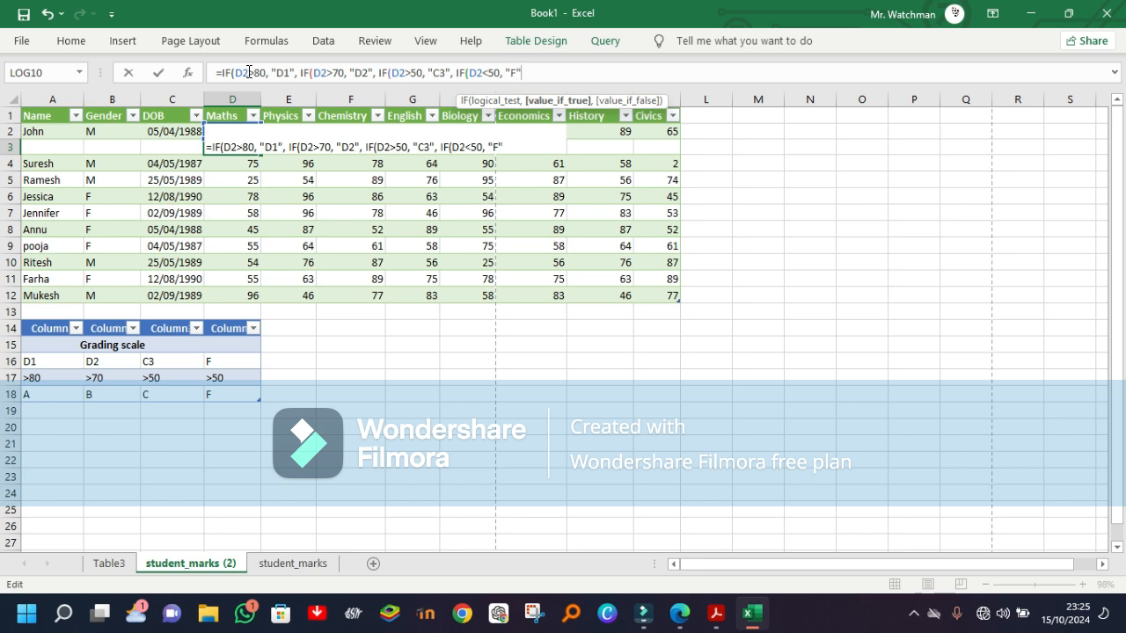
{"action": "type", "text": "\")"}
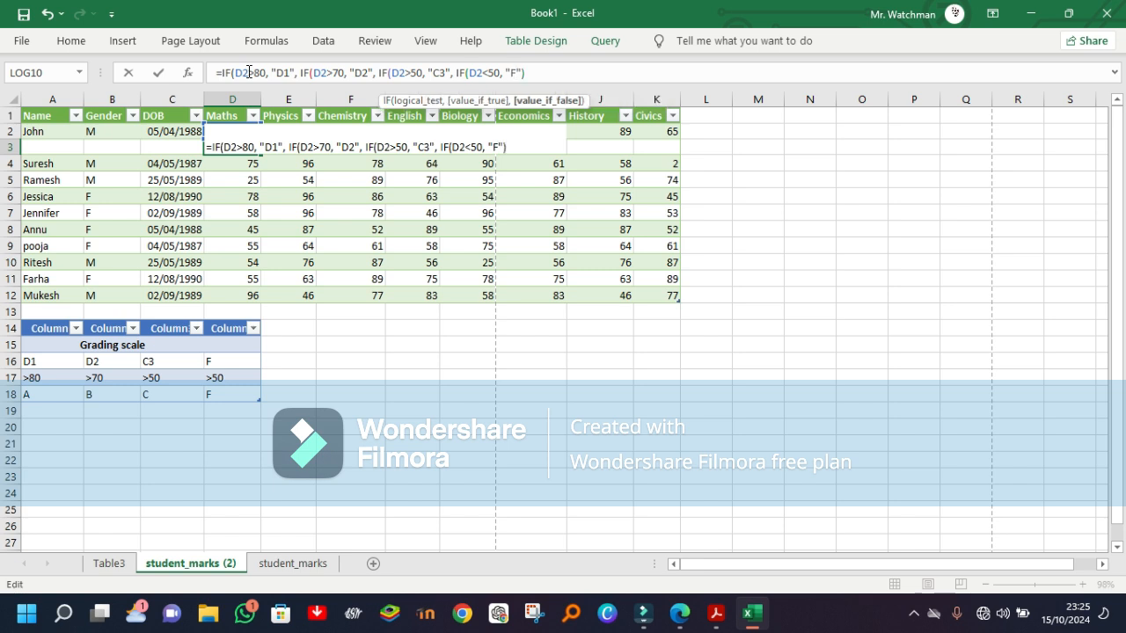
{"action": "type", "text": "))"}
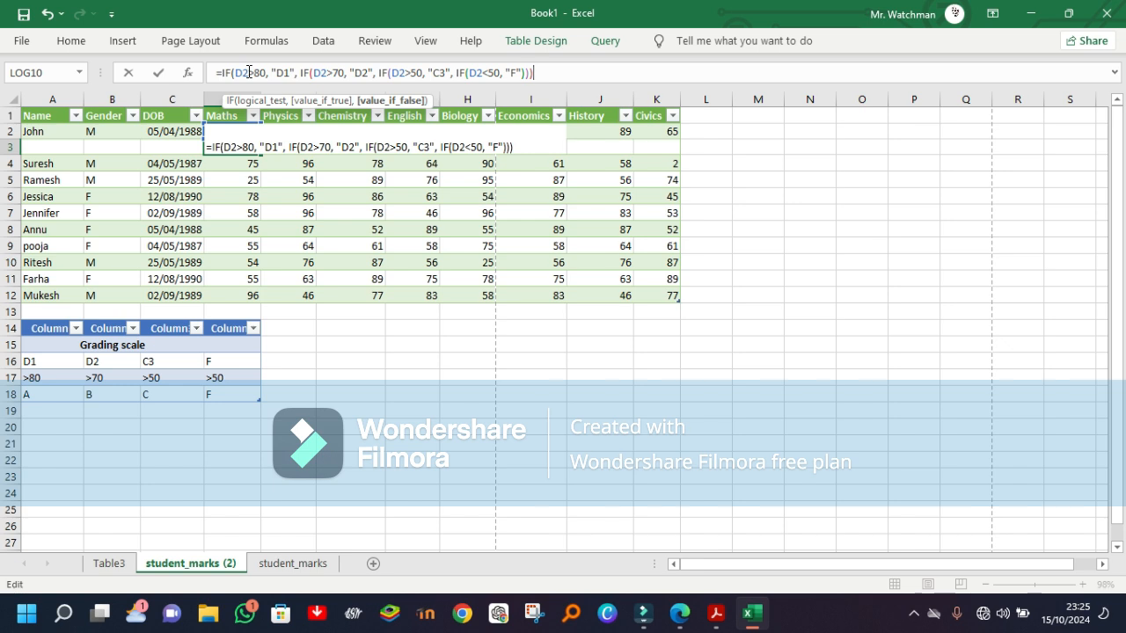
Step: Close the three outer IF functions so that the formula ends with four closing parentheses
{"action": "type", "text": "o"}
{"action": "key", "text": "Escape"}
{"action": "key", "text": "BackSpace"}
{"action": "type", "text": ")"}
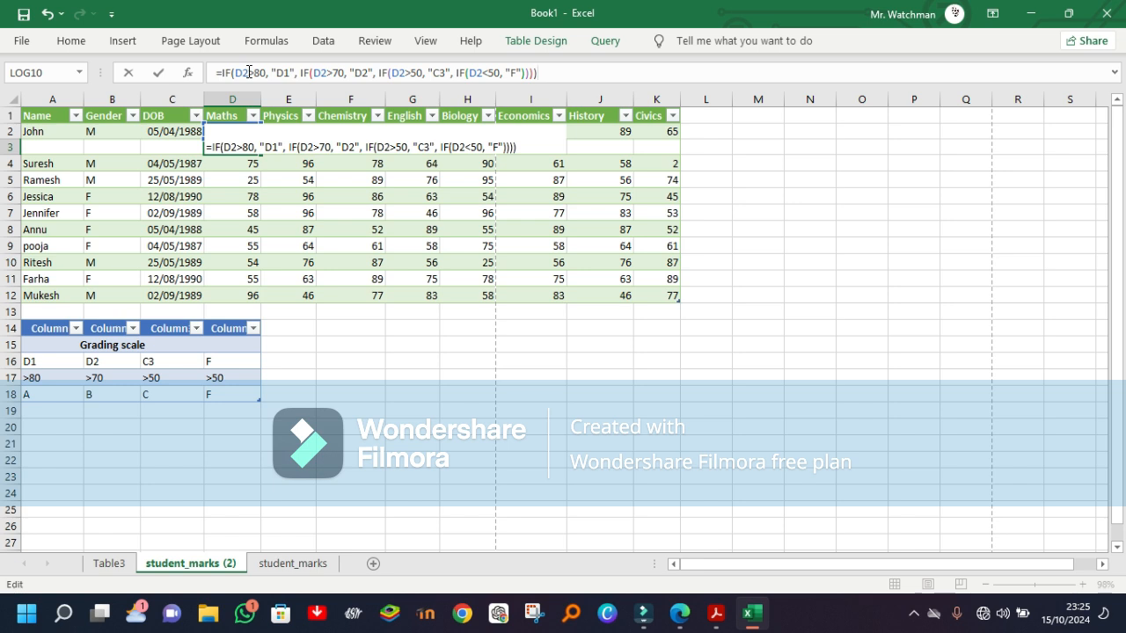
Step: Enter the nested IF grading formula in D3 and fill it across row 3 through the Civics column
{"action": "key", "text": "Return"}
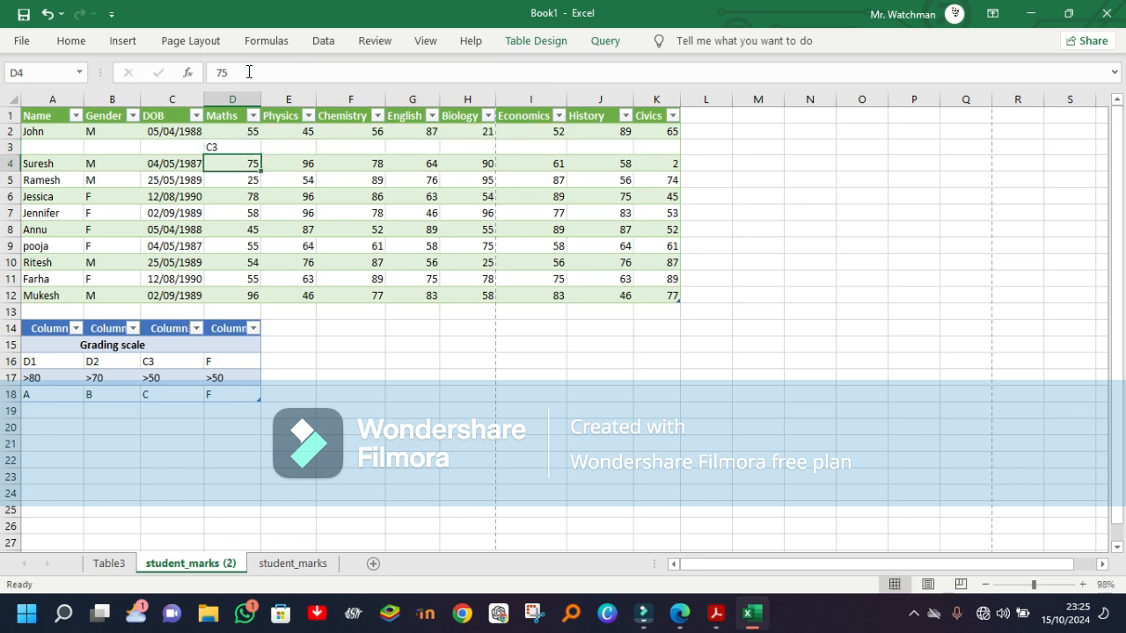
{"action": "left_click", "coordinate": [224, 149]}
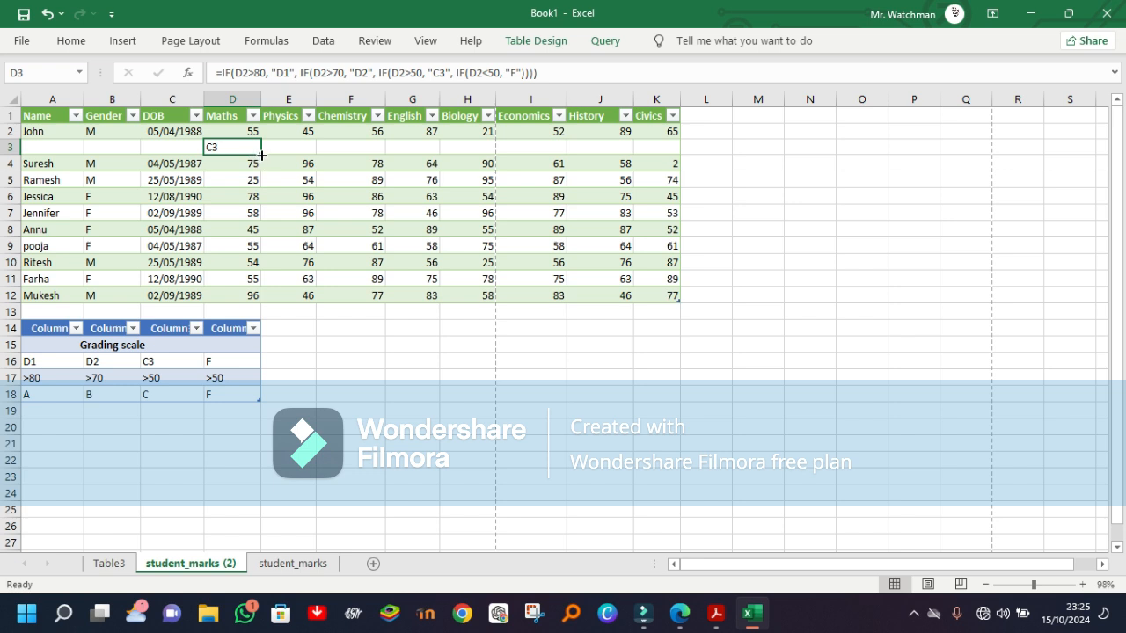
{"action": "left_click_drag", "start_coordinate": [262, 155], "coordinate": [660, 146]}
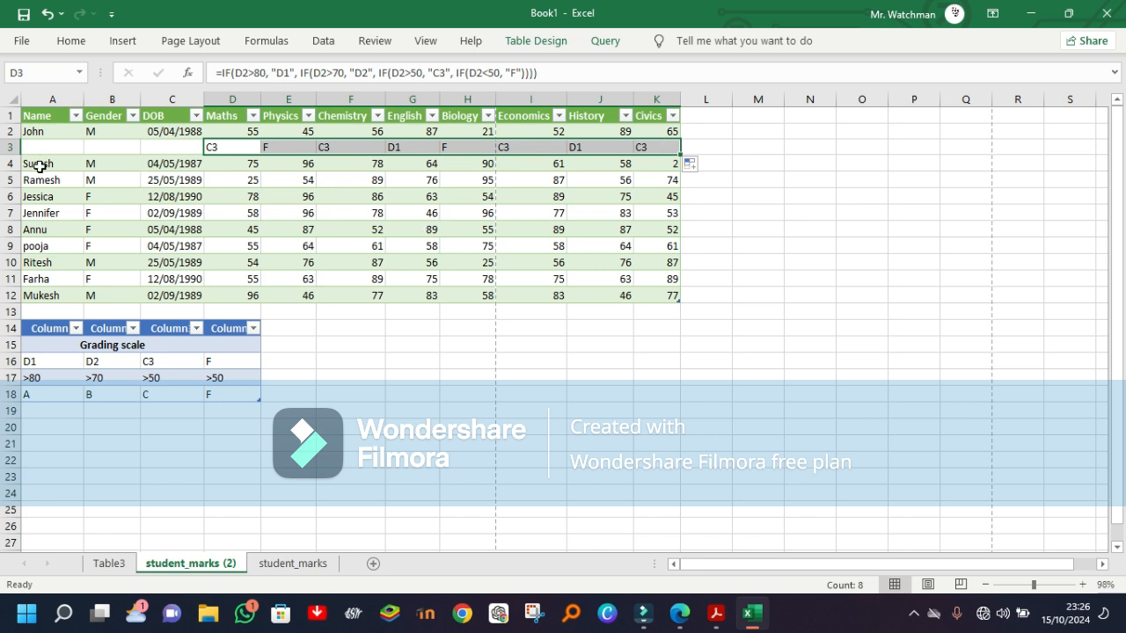
Step: Insert a blank row at row 5, below the second student's marks
{"action": "left_click", "coordinate": [11, 180]}
{"action": "right_click", "coordinate": [12, 180]}
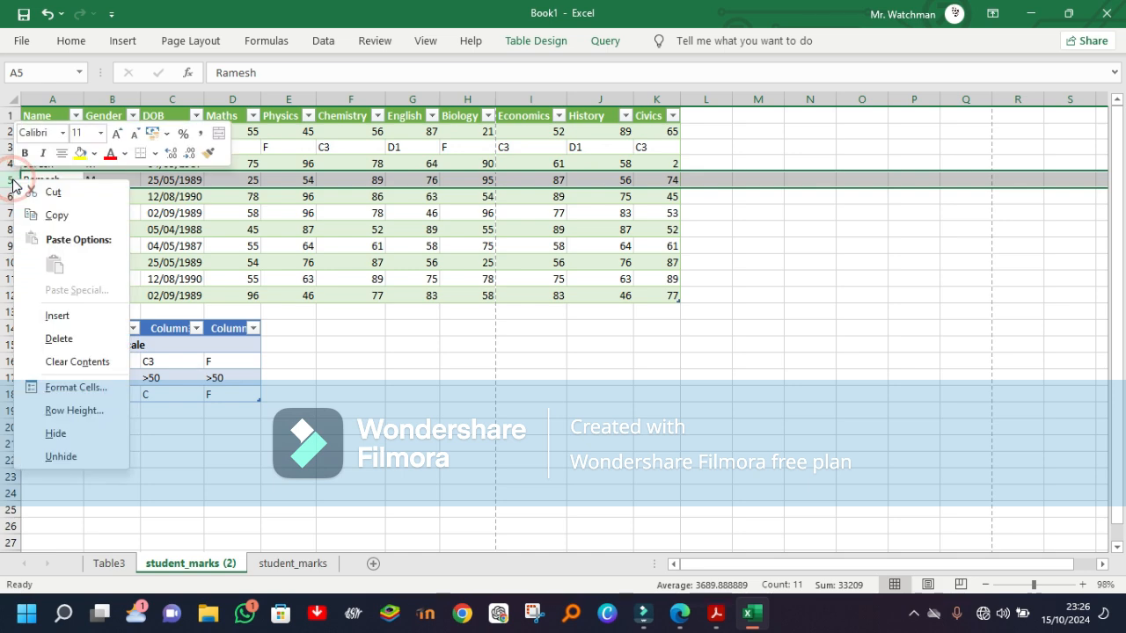
{"action": "left_click", "coordinate": [62, 322]}
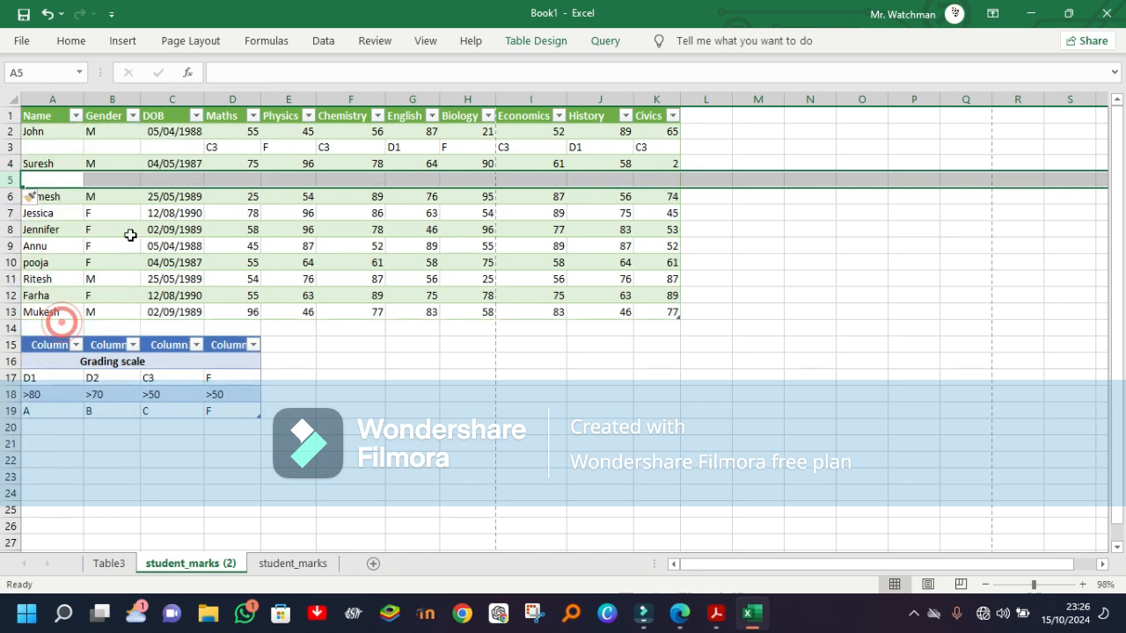
Step: Copy the grading formula from D3 to D5 and fill it across row 5 through the History column
{"action": "left_click", "coordinate": [216, 158]}
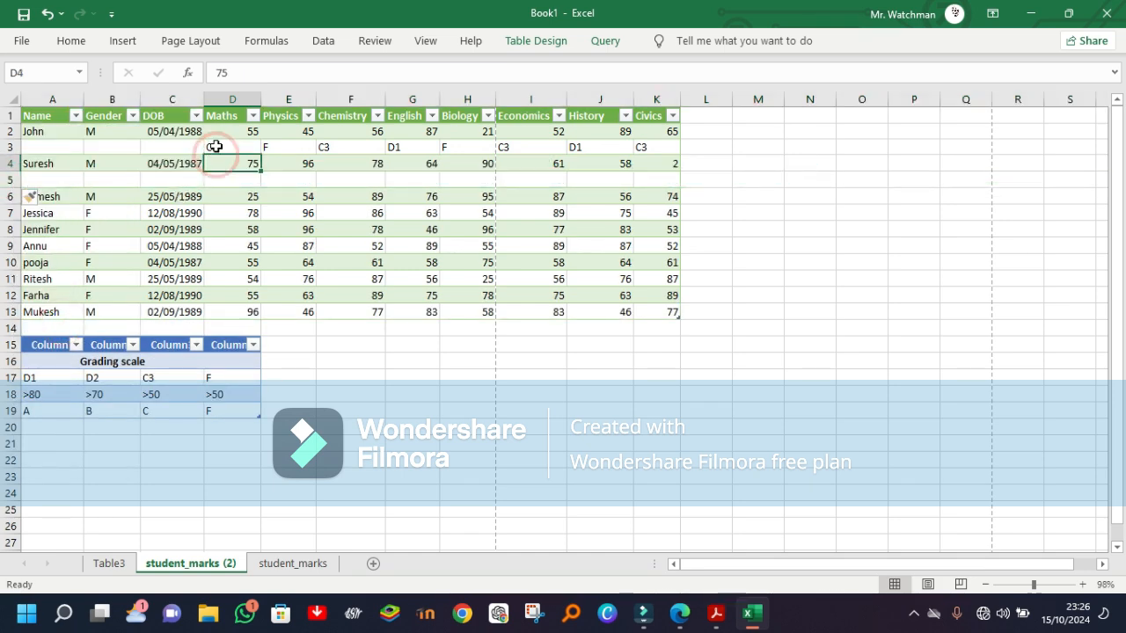
{"action": "left_click", "coordinate": [214, 146]}
{"action": "key", "text": "ctrl+c"}
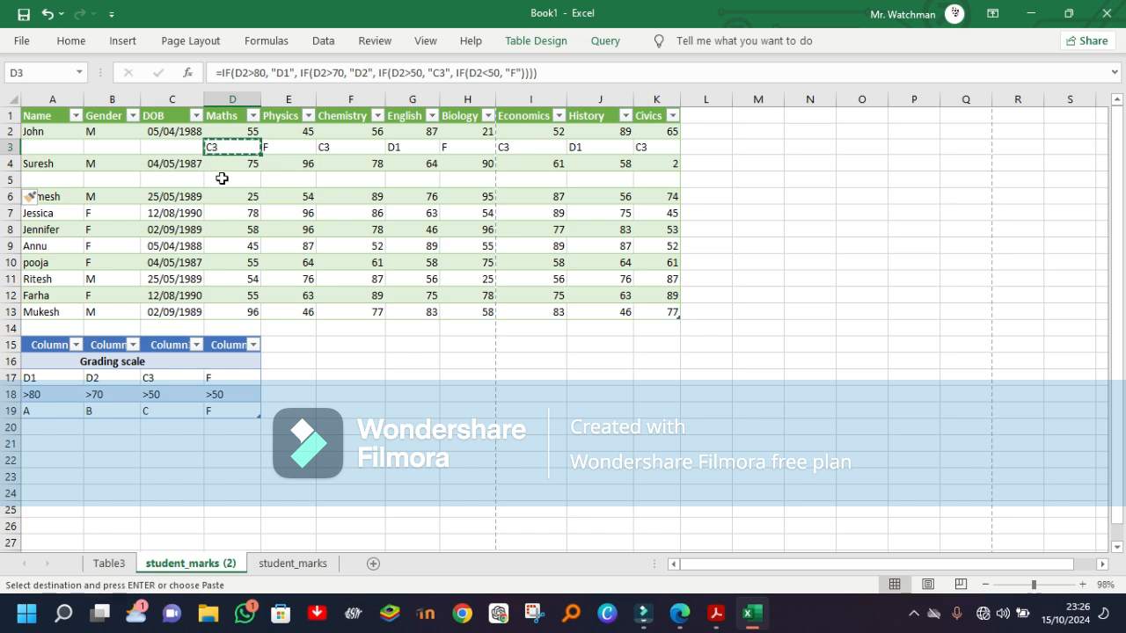
{"action": "left_click", "coordinate": [220, 178]}
{"action": "key", "text": "ctrl+v"}
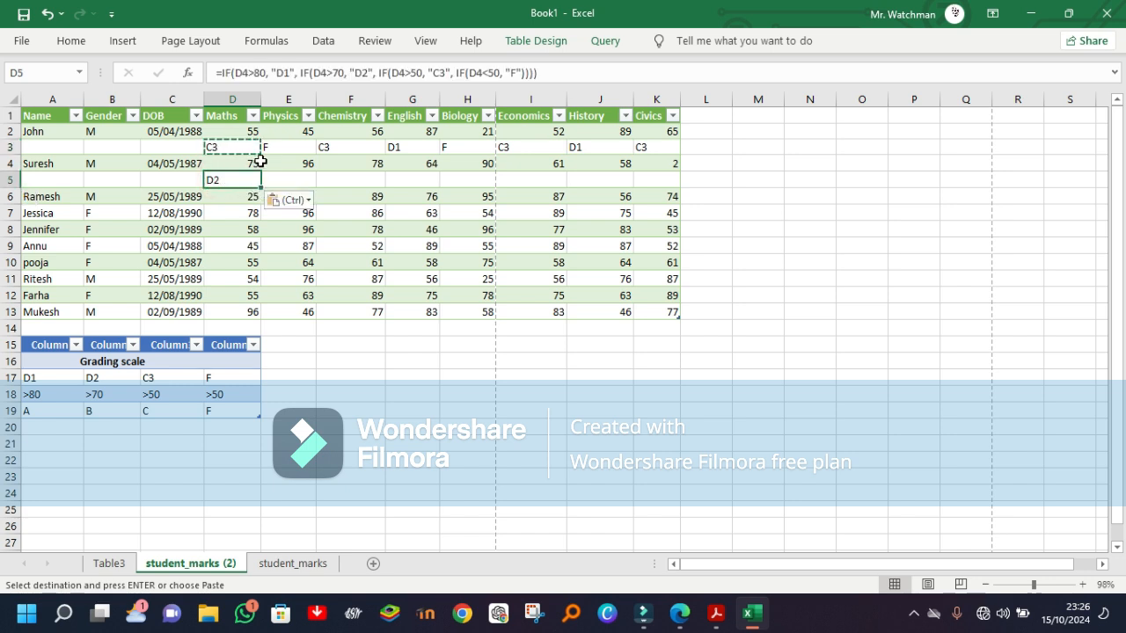
{"action": "left_click_drag", "start_coordinate": [262, 187], "coordinate": [617, 176]}
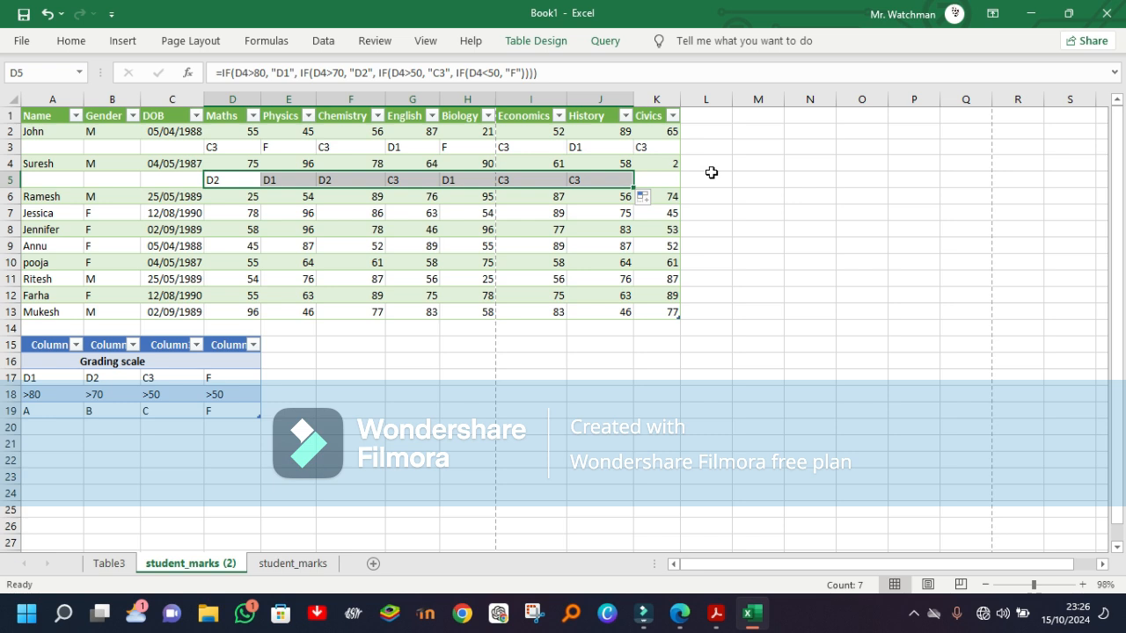
Step: Add a table column headed AVERAGE in L1, next to Civics
{"action": "left_click", "coordinate": [693, 118]}
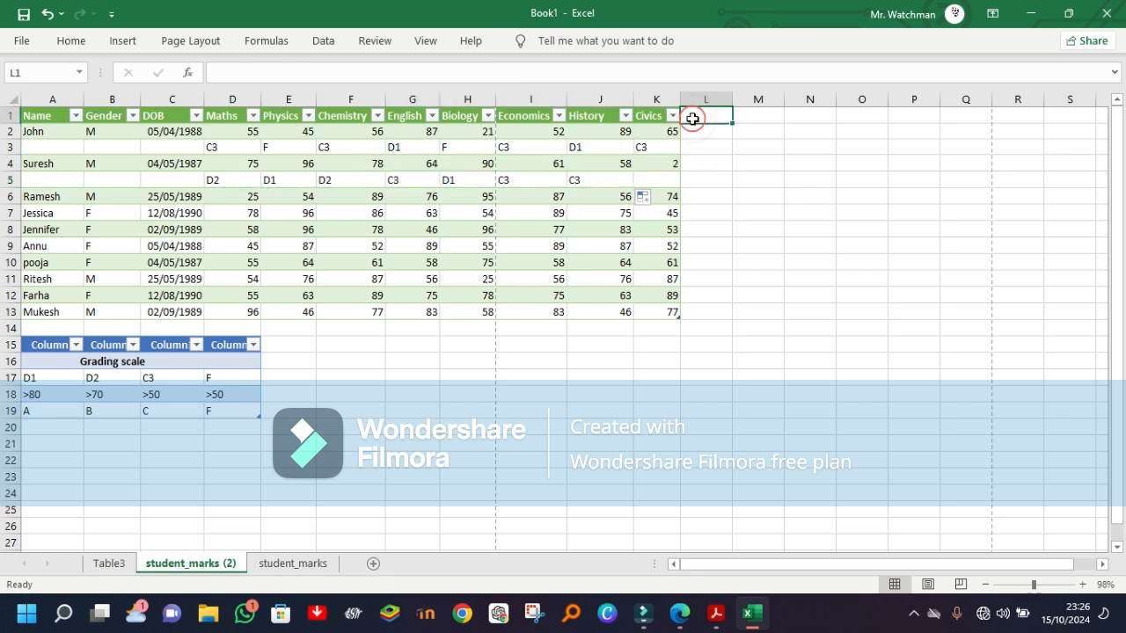
{"action": "type", "text": "AVER"}
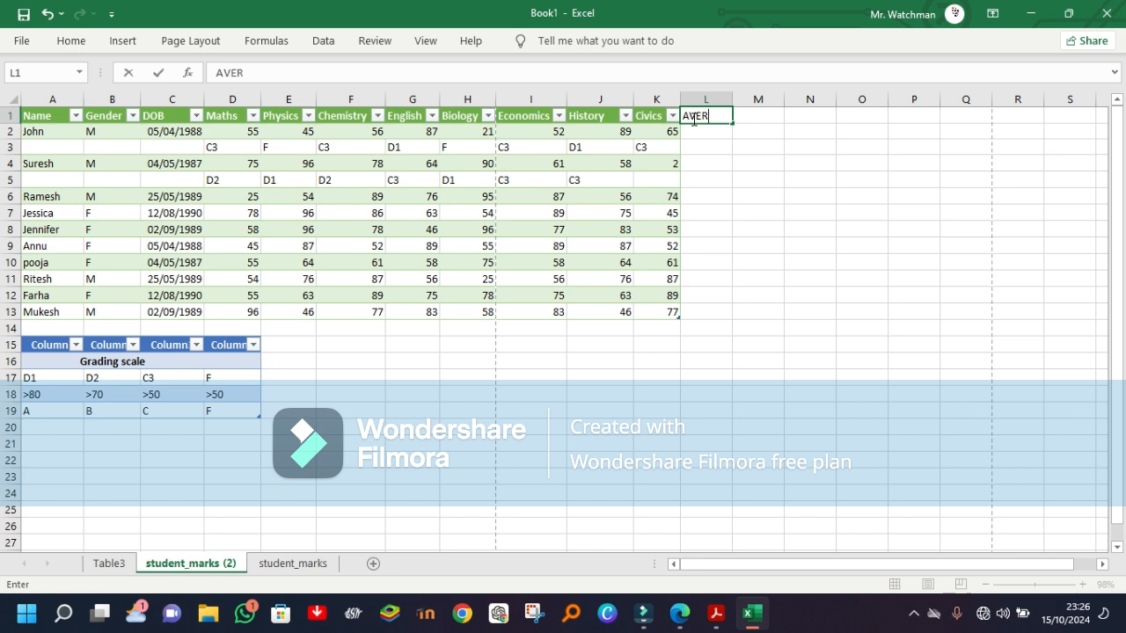
{"action": "type", "text": "AGE"}
{"action": "key", "text": "ctrl+Return"}
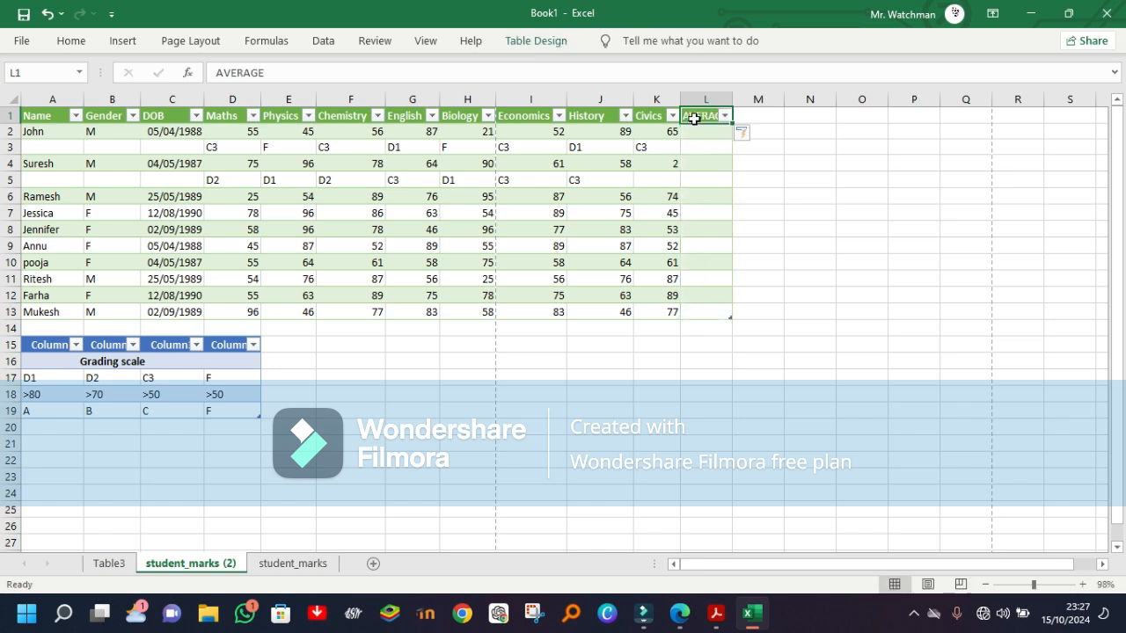
{"action": "left_click", "coordinate": [791, 130]}
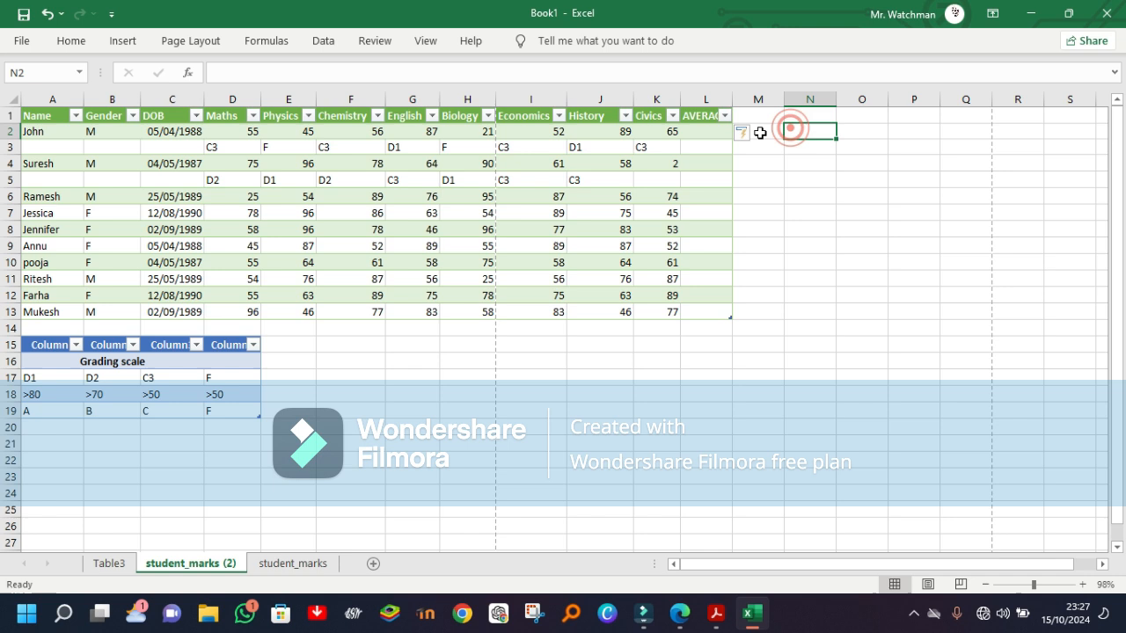
Step: Enter an AVERAGE formula in L2 covering the first student's marks from Maths to Civics
{"action": "left_click", "coordinate": [693, 134]}
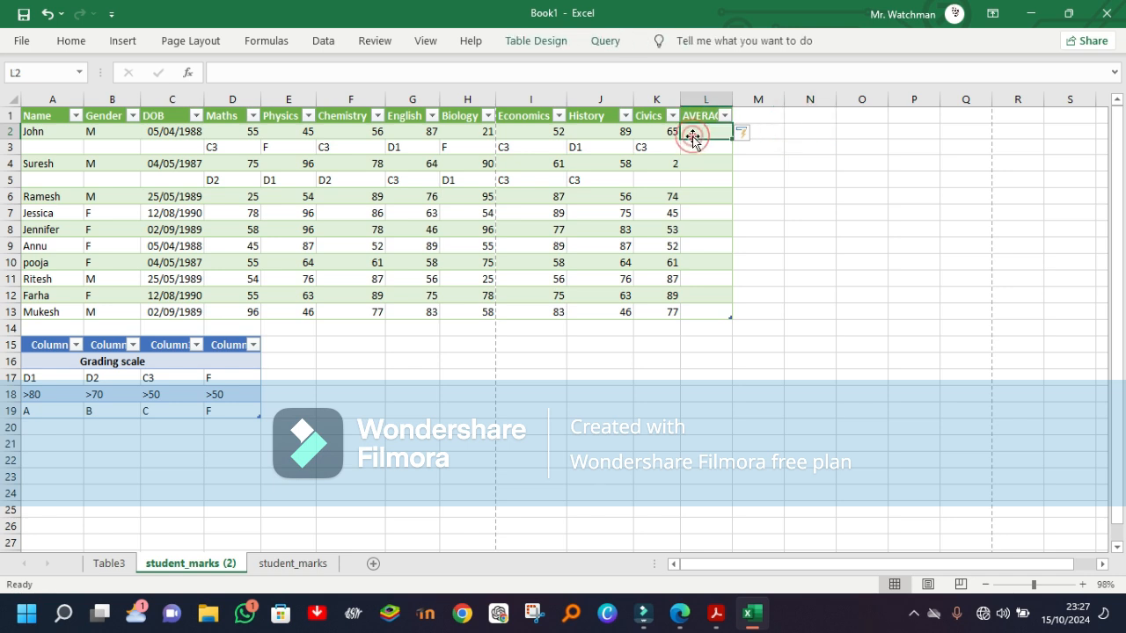
{"action": "type", "text": "=AVER"}
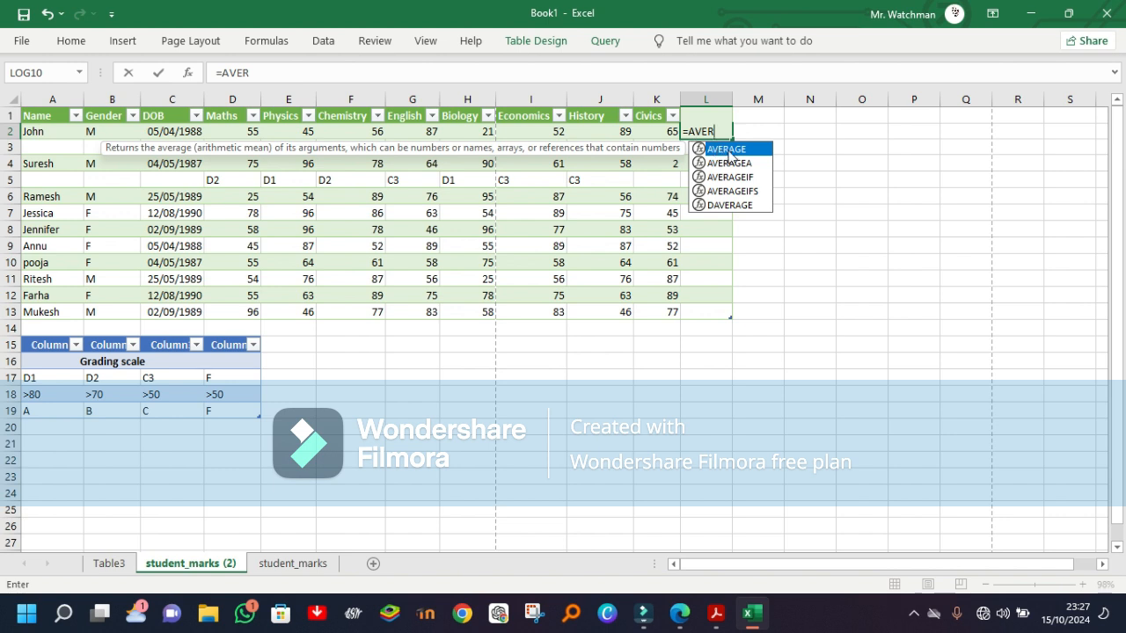
{"action": "double_click", "coordinate": [730, 152]}
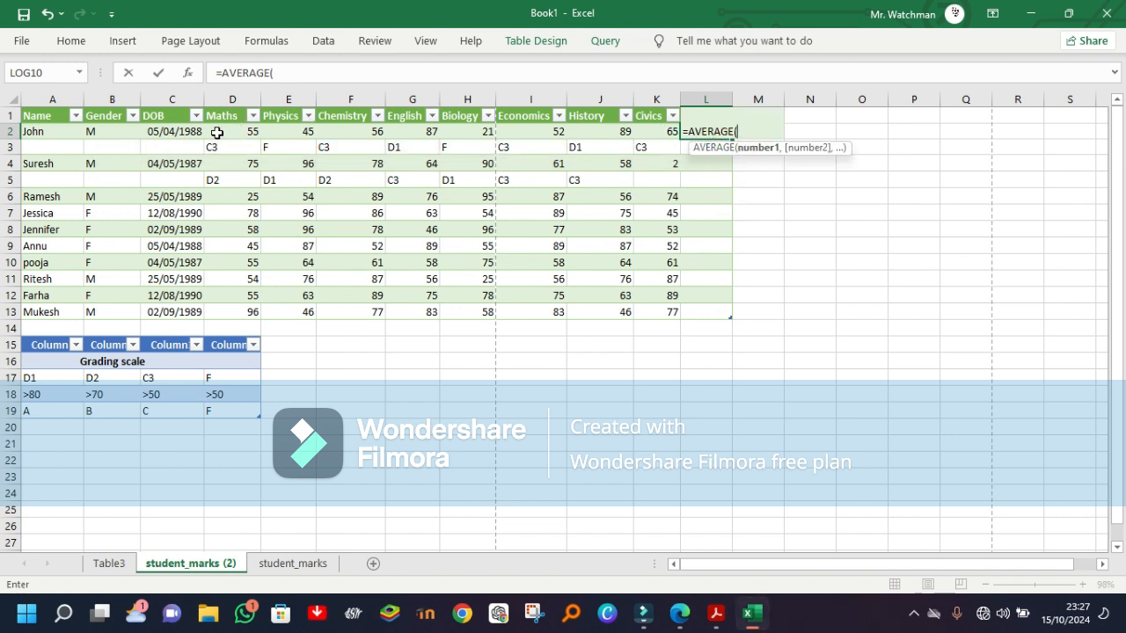
{"action": "left_click_drag", "start_coordinate": [219, 132], "coordinate": [656, 131]}
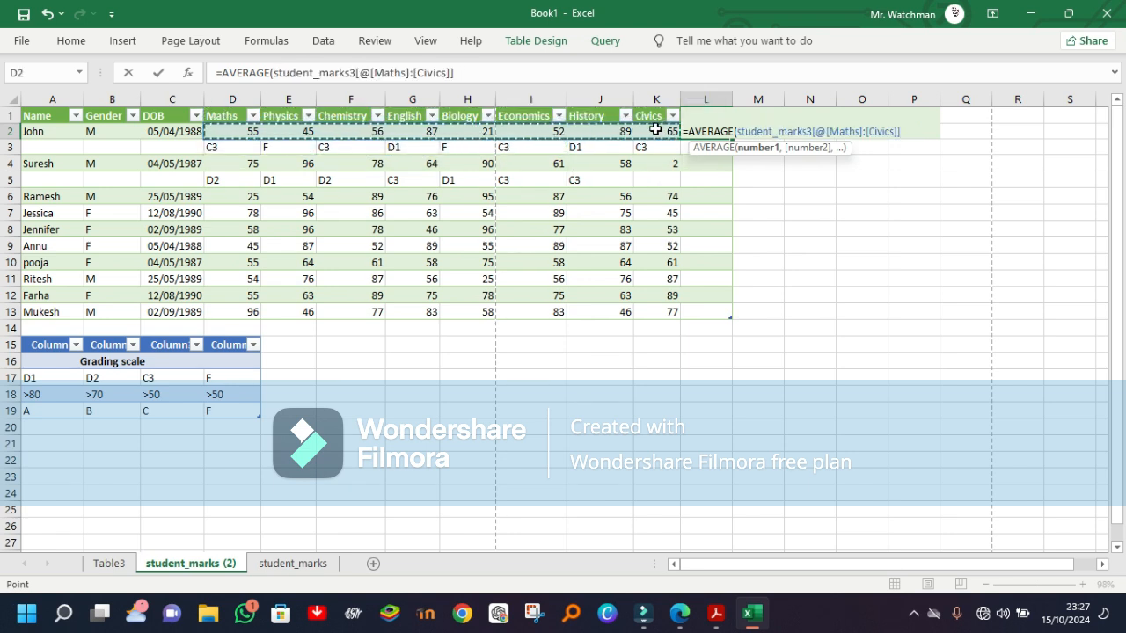
{"action": "type", "text": ")"}
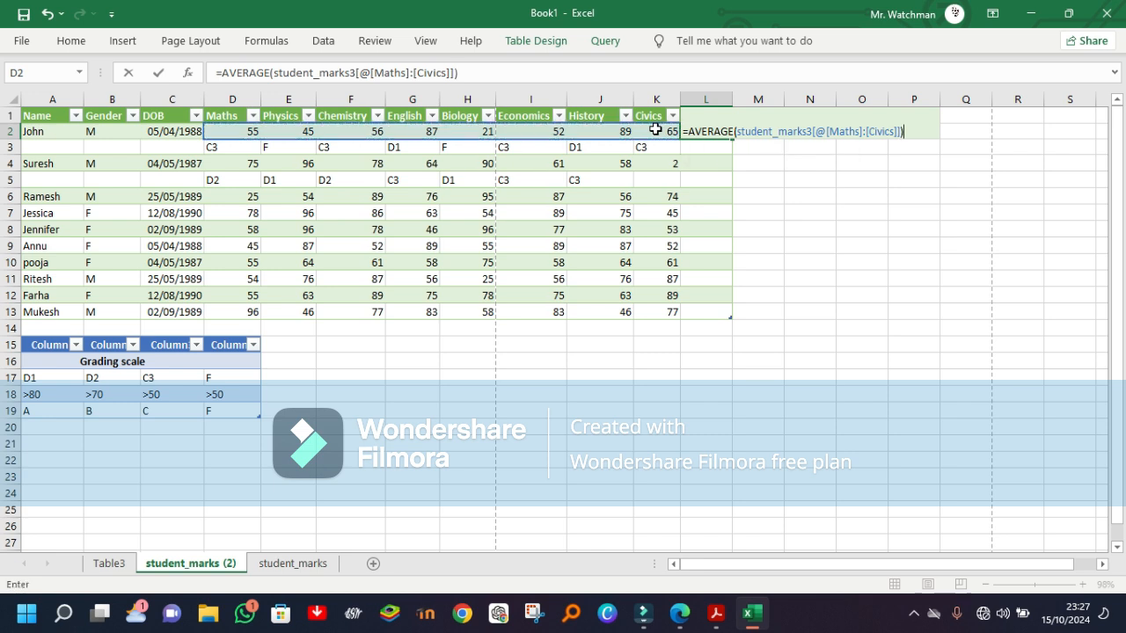
{"action": "key", "text": "Return"}
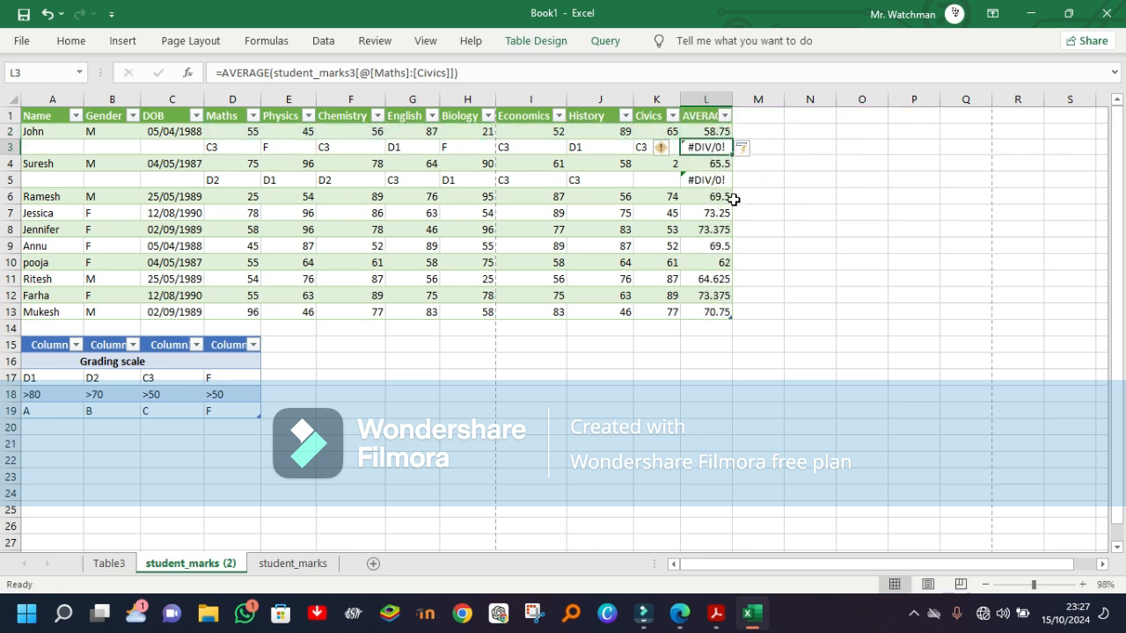
Step: Clear the average formulas from the grade rows in L3 and L5
{"action": "left_click", "coordinate": [695, 180]}
{"action": "left_click", "coordinate": [704, 146]}
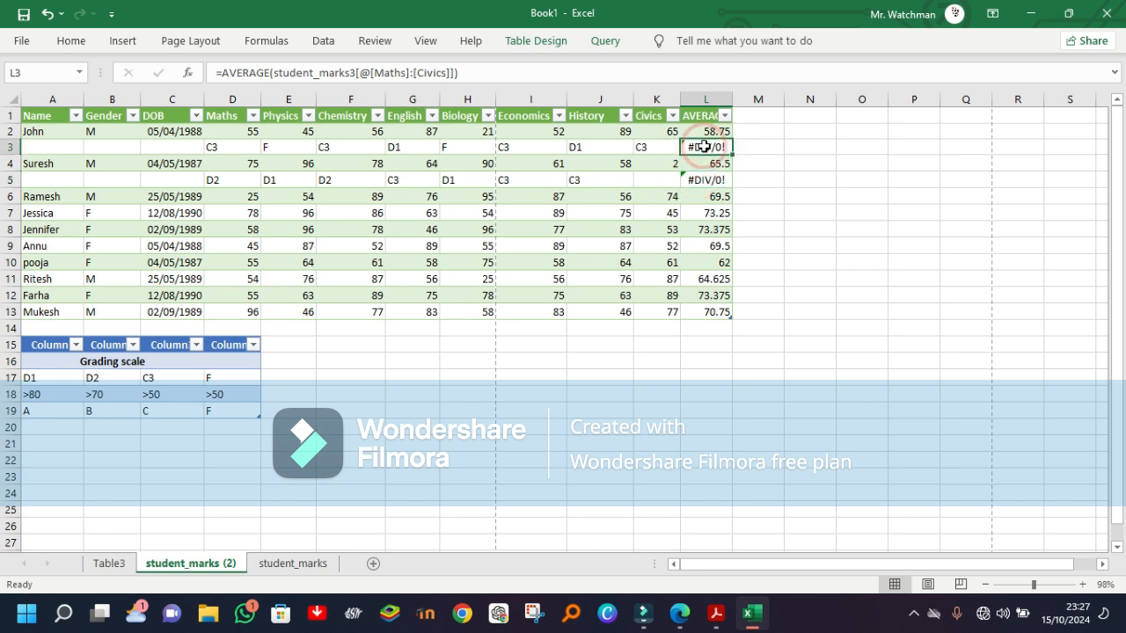
{"action": "key", "text": "BackSpace"}
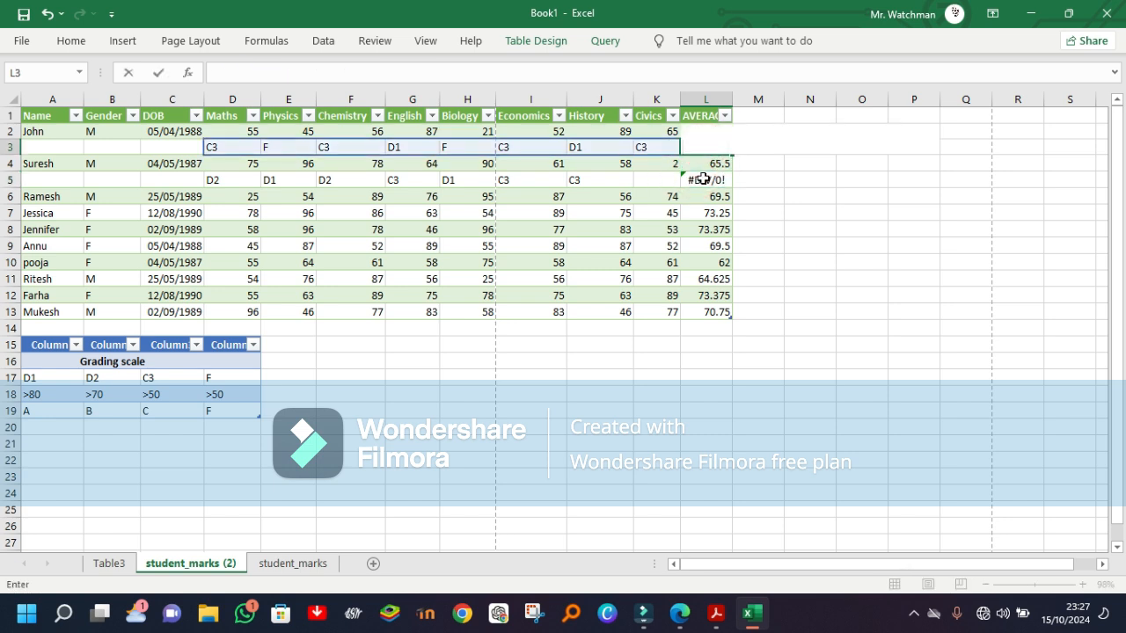
{"action": "left_click", "coordinate": [701, 180]}
{"action": "key", "text": "BackSpace"}
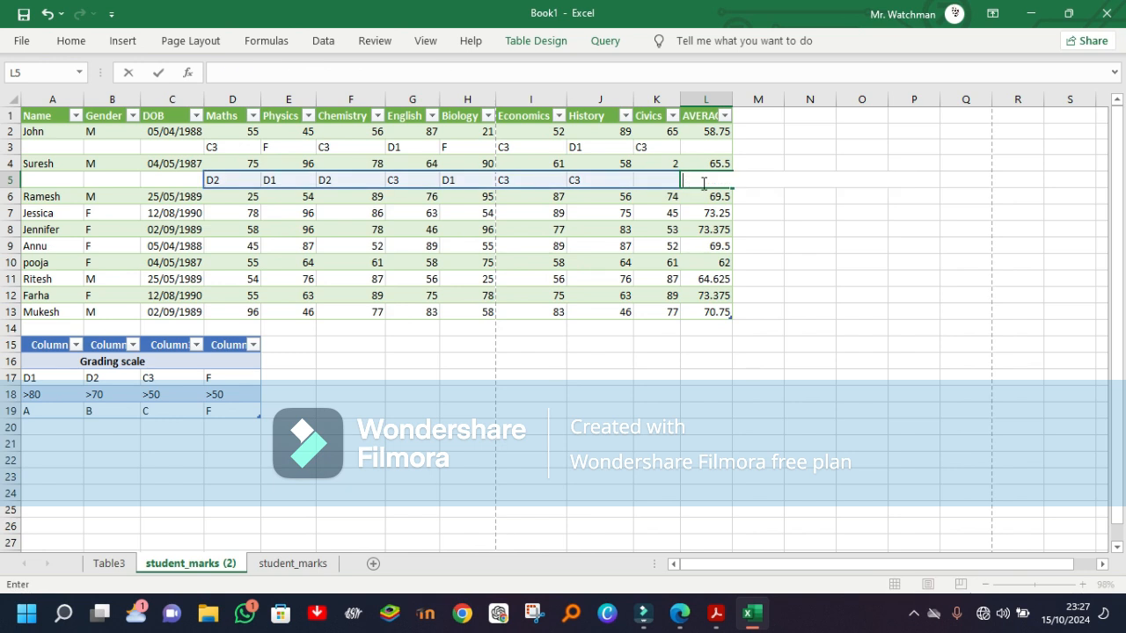
{"action": "left_click", "coordinate": [705, 215]}
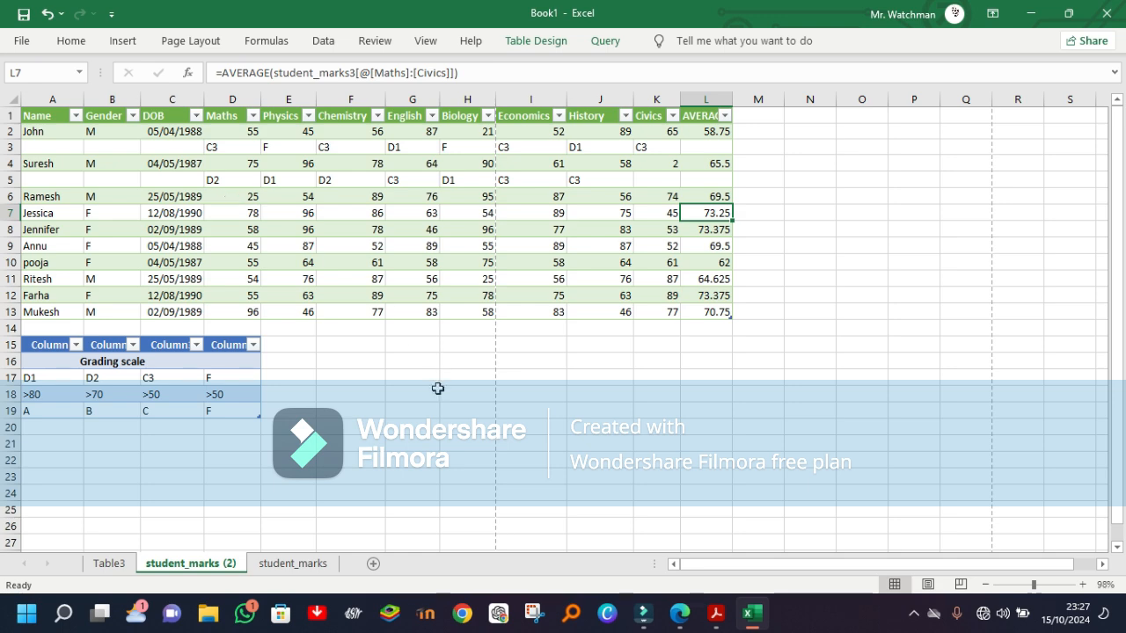
Step: Switch to the student_marks sheet and examine the first student's GRADE formula in M4
{"action": "left_click", "coordinate": [291, 564]}
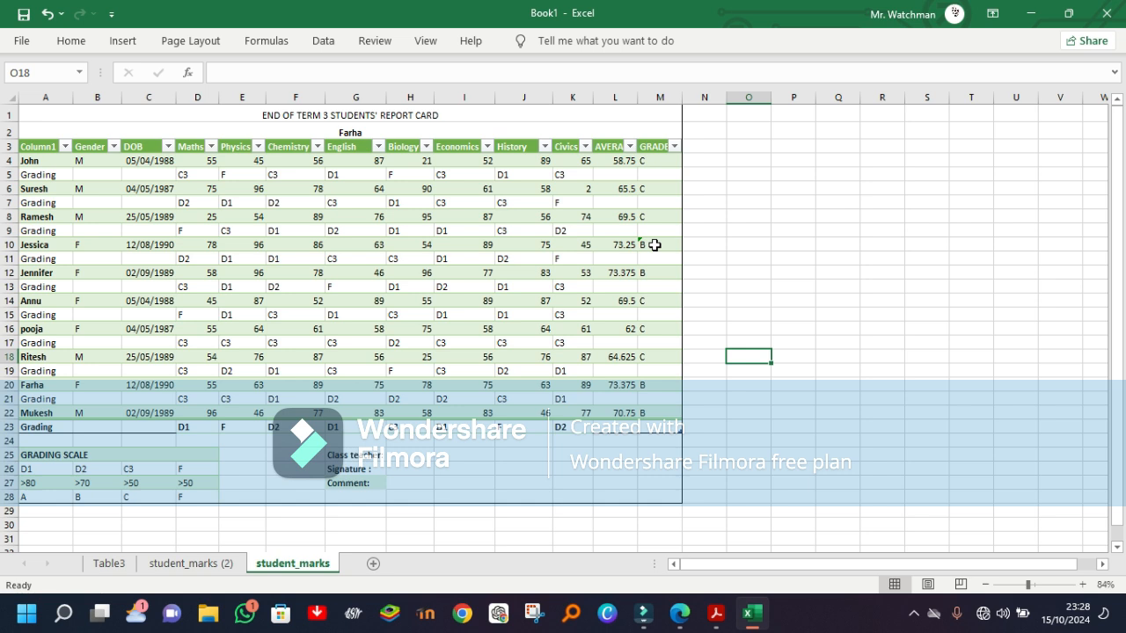
{"action": "left_click", "coordinate": [657, 161]}
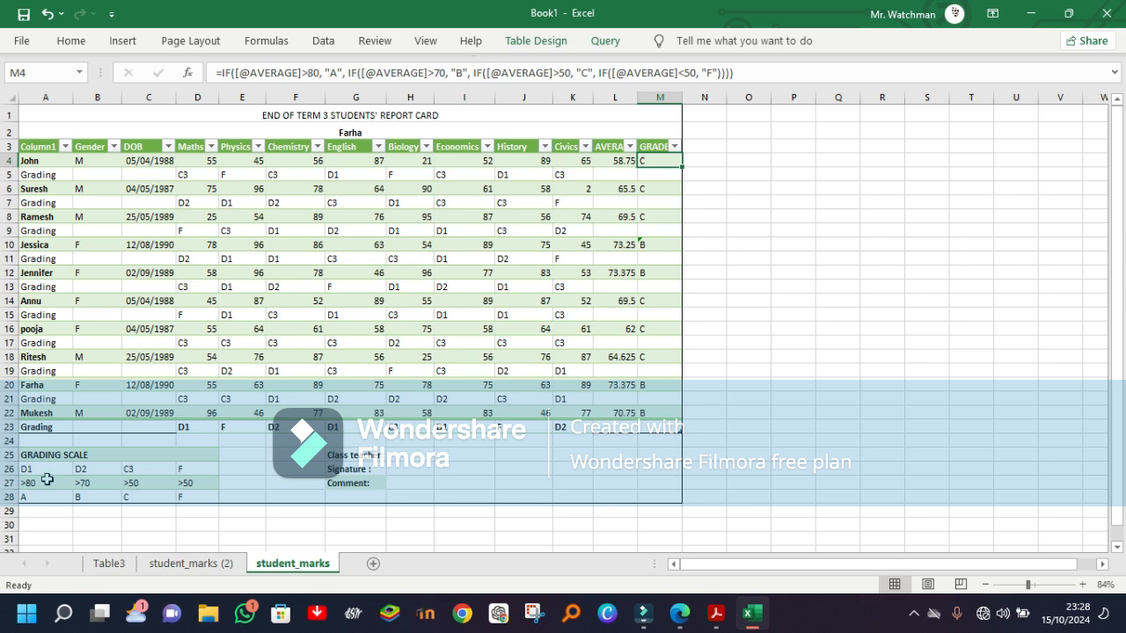
{"action": "left_click", "coordinate": [749, 279]}
{"action": "left_click", "coordinate": [790, 329]}
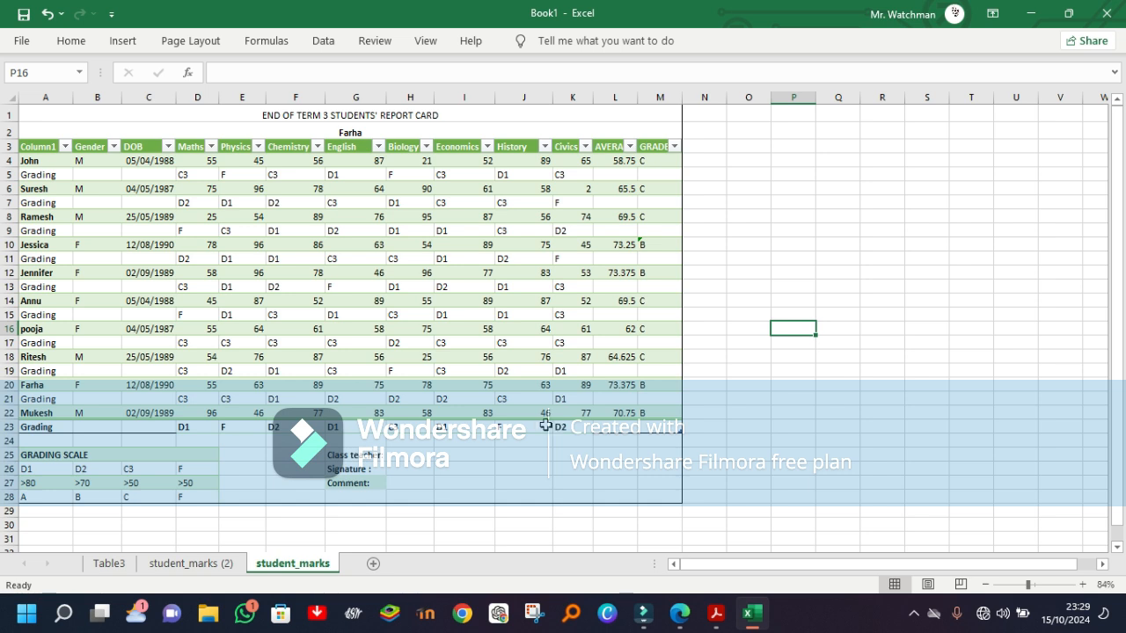
Step: Filter Column1 to show only the student named in the report card heading
{"action": "left_click", "coordinate": [65, 146]}
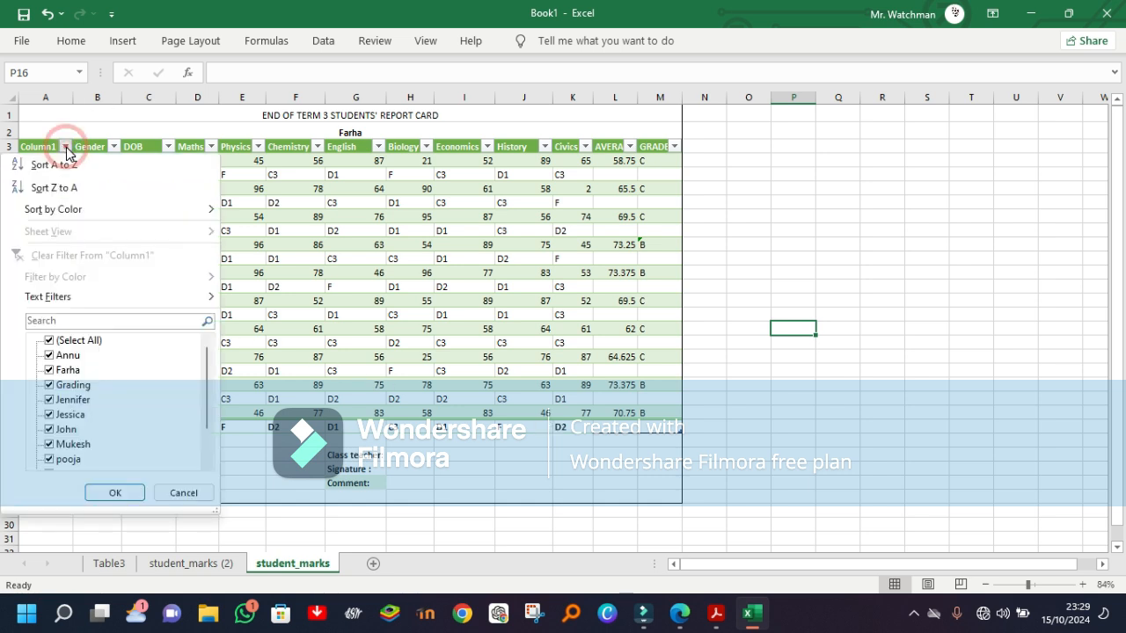
{"action": "left_click", "coordinate": [50, 340]}
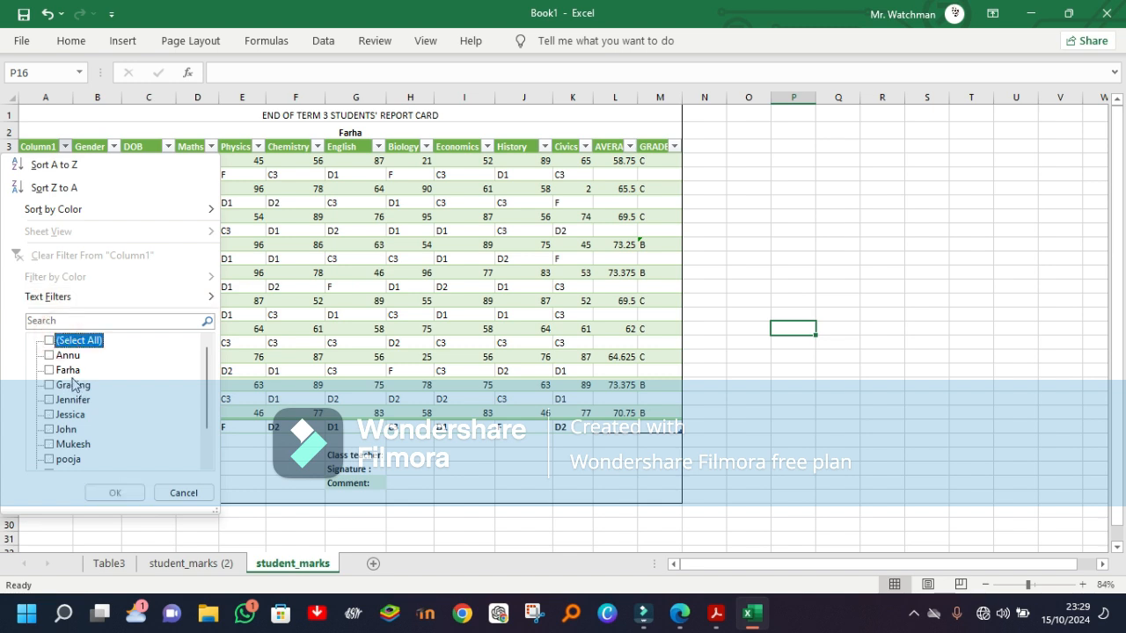
{"action": "left_click", "coordinate": [68, 370]}
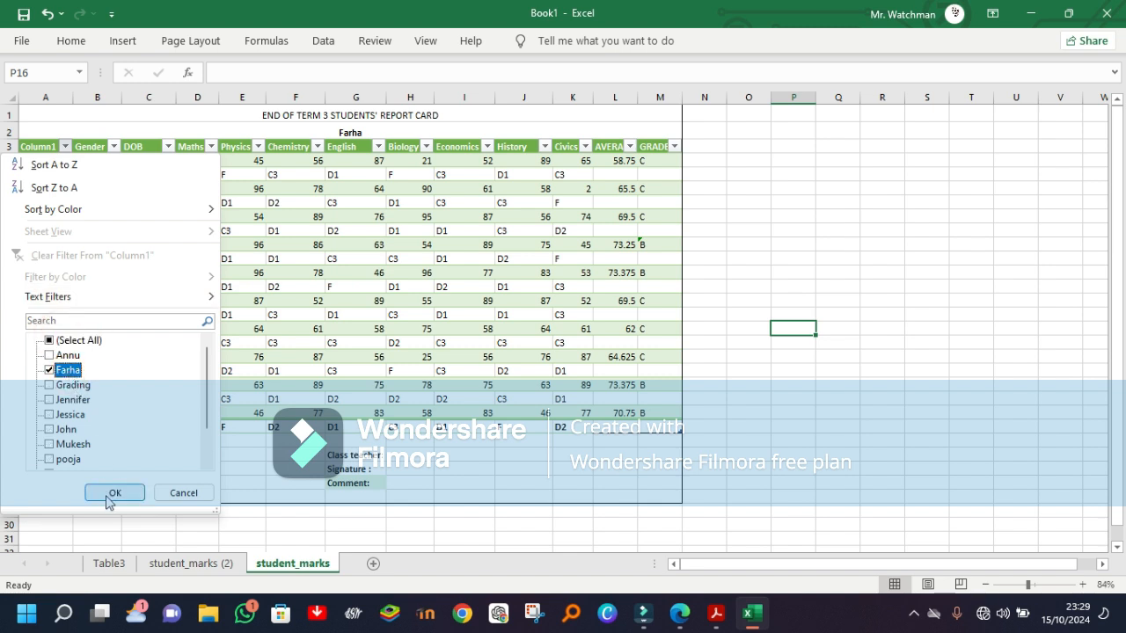
{"action": "left_click", "coordinate": [107, 497]}
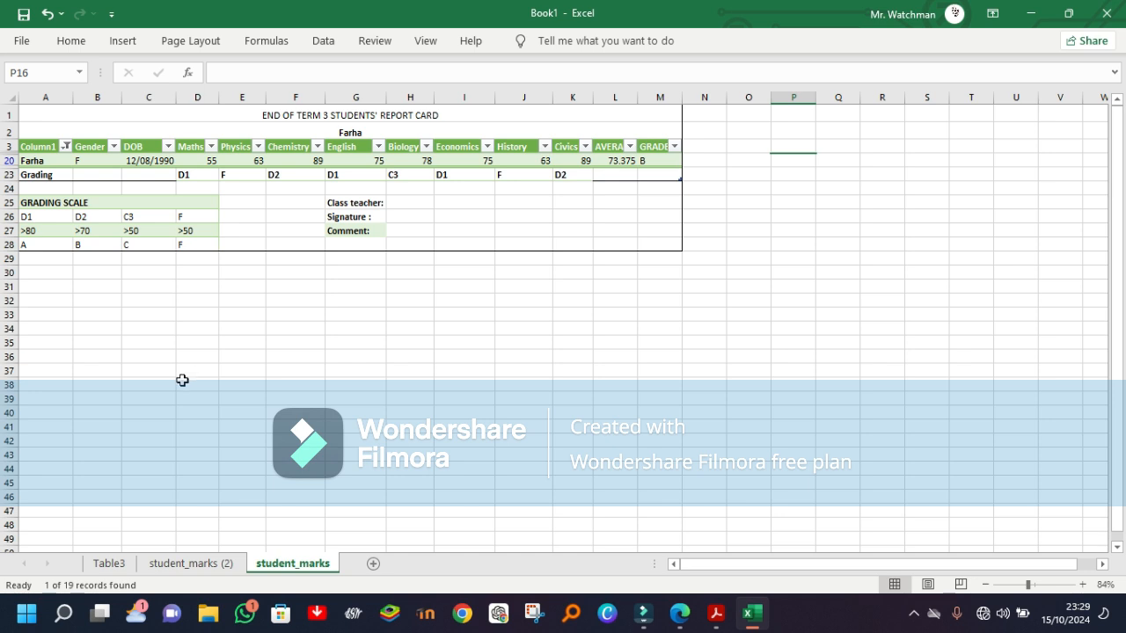
Step: Examine the print preview of the filtered report card across its width, then return to the sheet
{"action": "key", "text": "ctrl+p"}
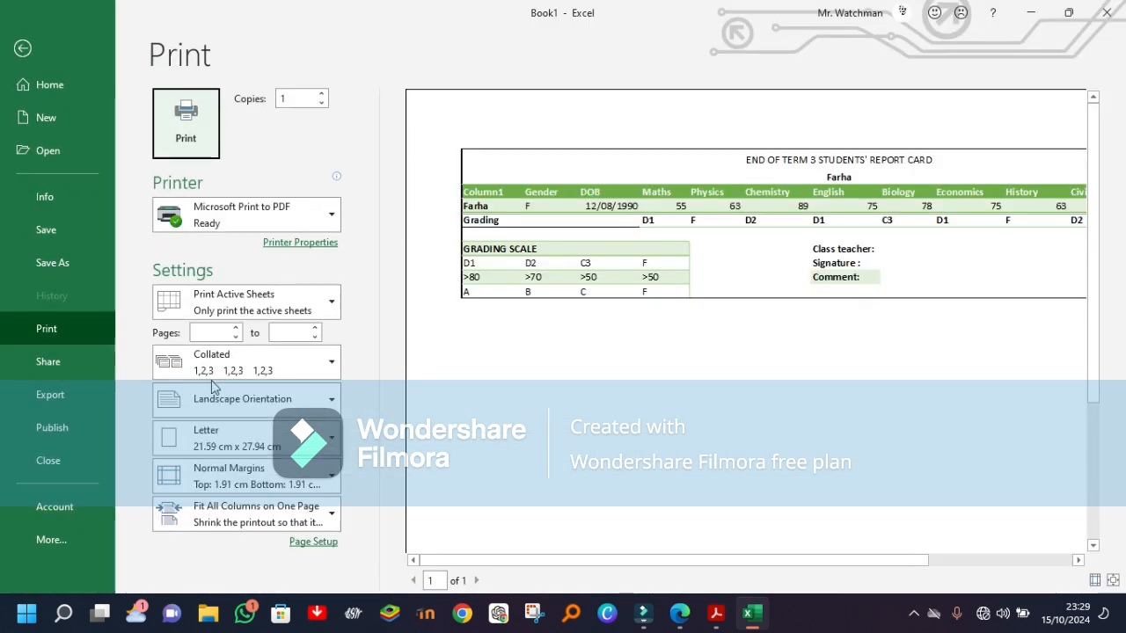
{"action": "left_click", "coordinate": [1079, 561]}
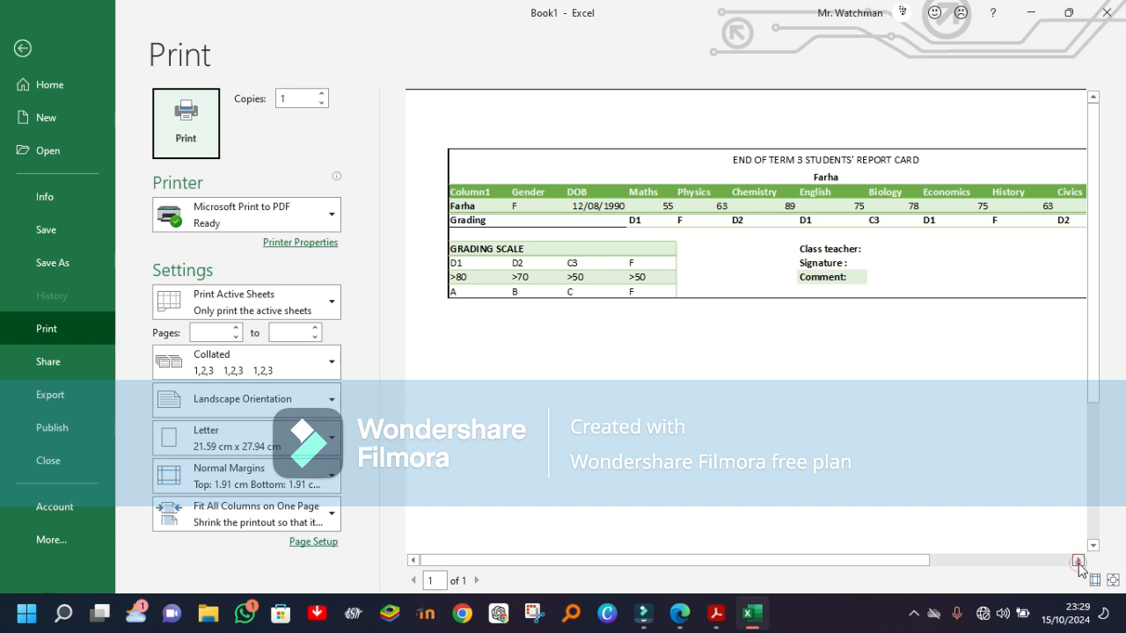
{"action": "left_click", "coordinate": [1078, 562]}
{"action": "left_click", "coordinate": [1078, 561]}
{"action": "left_click", "coordinate": [1078, 562]}
{"action": "left_click", "coordinate": [1079, 561]}
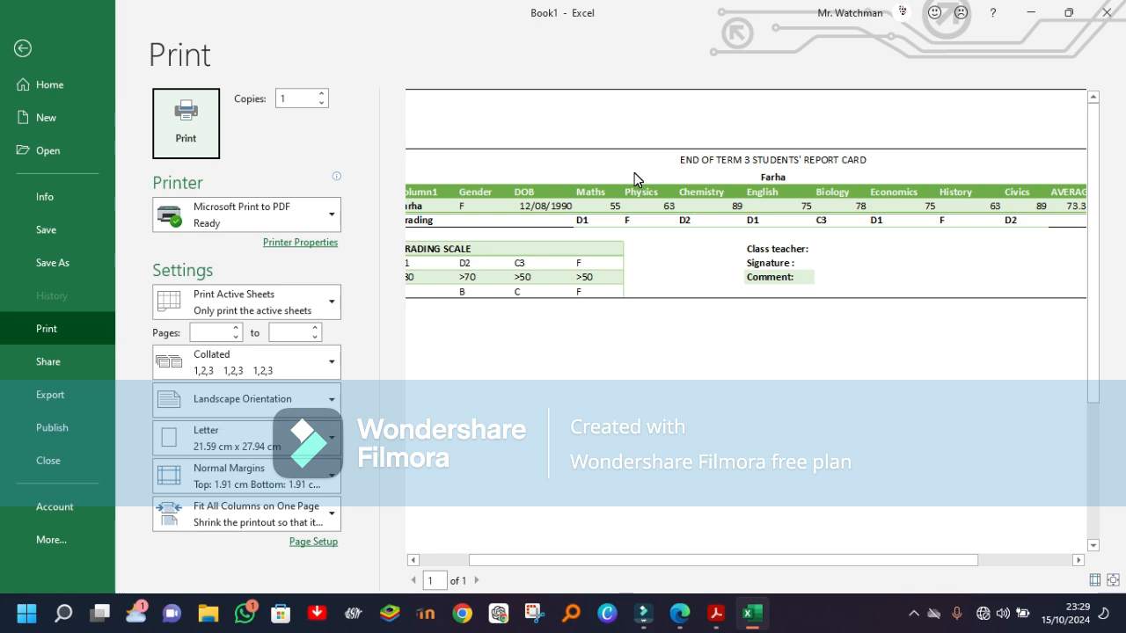
{"action": "left_click", "coordinate": [22, 48]}
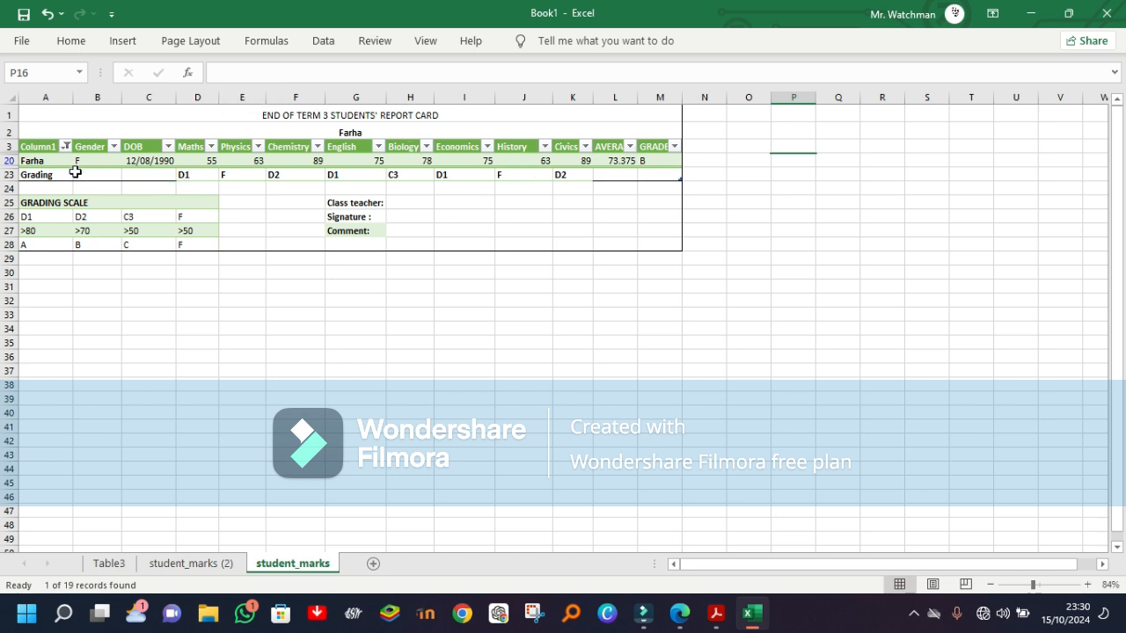
Step: Change the Column1 filter to show only the student recorded in row 10 in place of the current one
{"action": "left_click", "coordinate": [66, 146]}
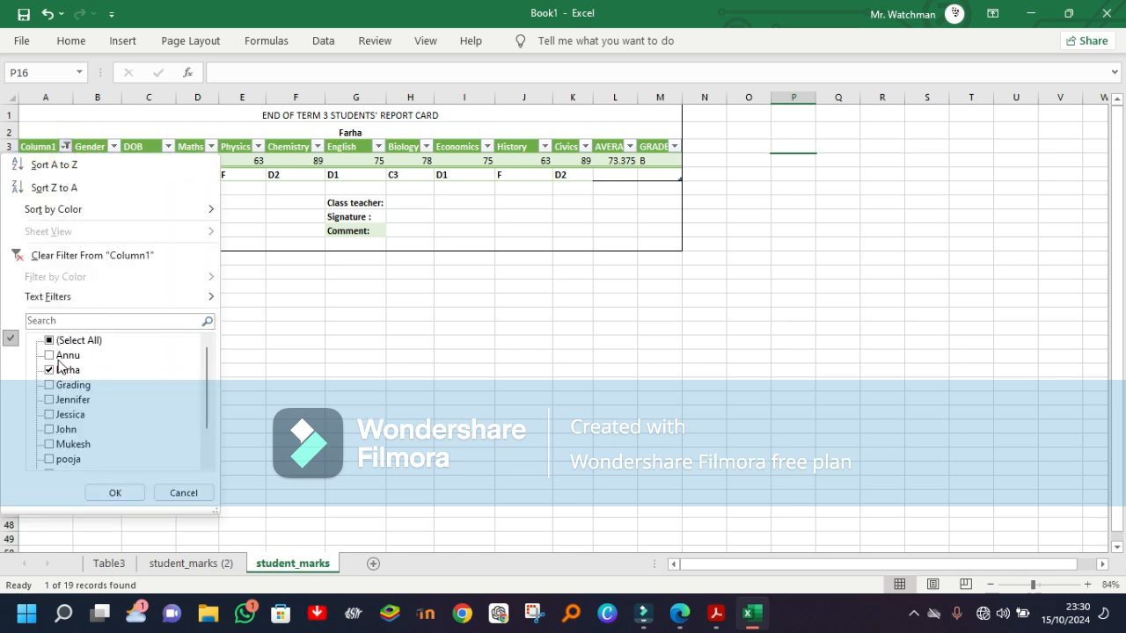
{"action": "left_click", "coordinate": [50, 370]}
{"action": "left_click", "coordinate": [51, 414]}
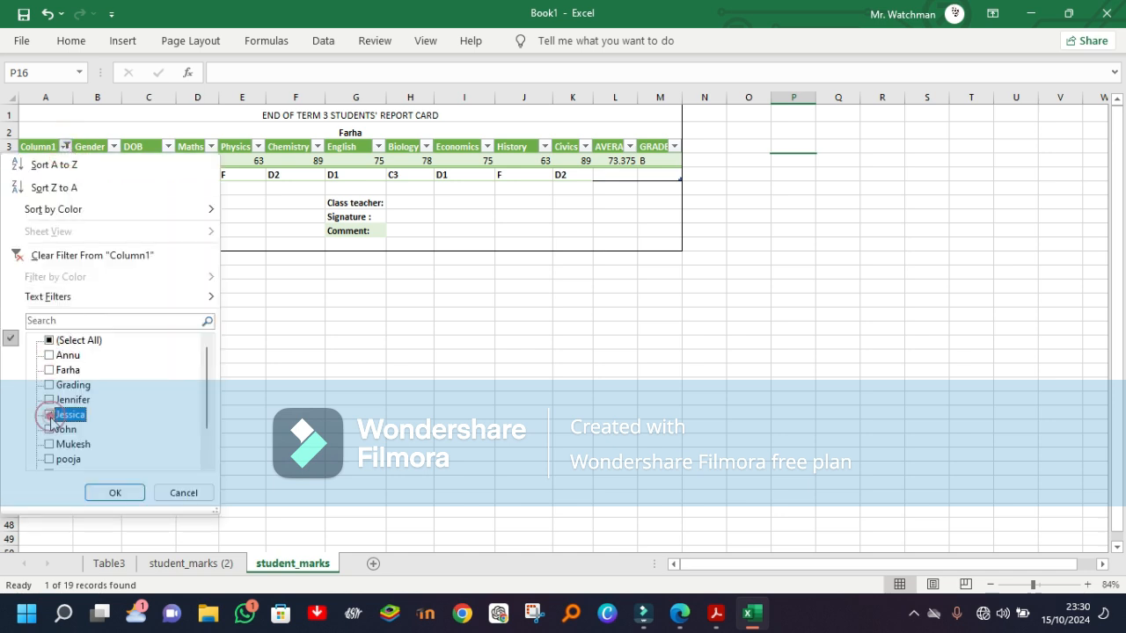
{"action": "left_click", "coordinate": [110, 493]}
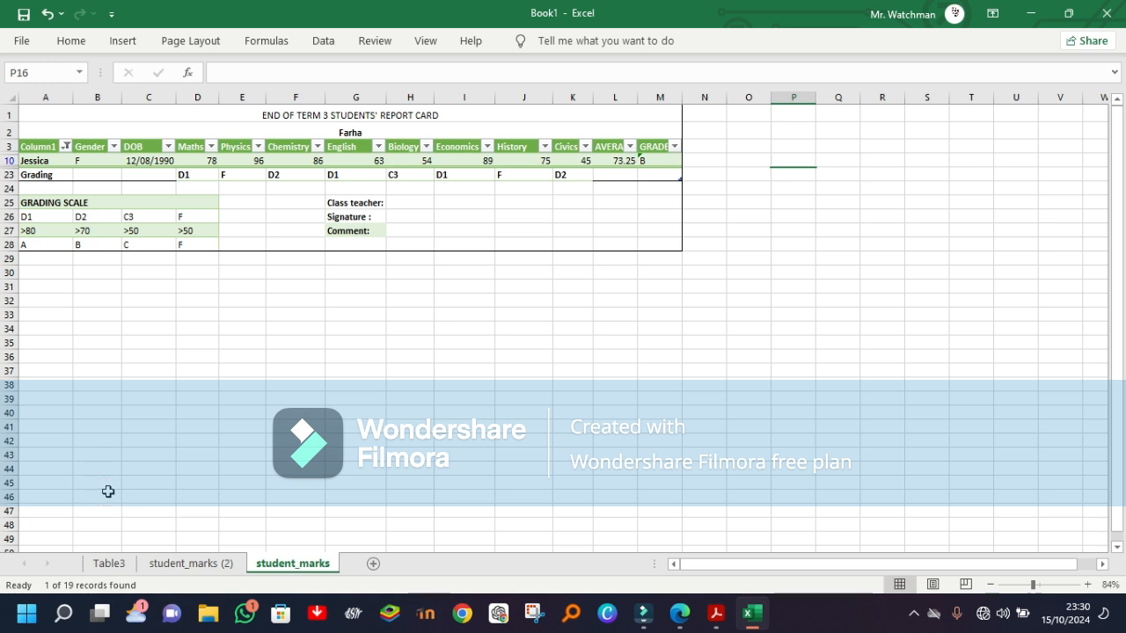
Step: Replace the formula in the report card's name heading in A2 with the filtered student's name in capital letters
{"action": "left_click", "coordinate": [372, 131]}
{"action": "double_click", "coordinate": [372, 131]}
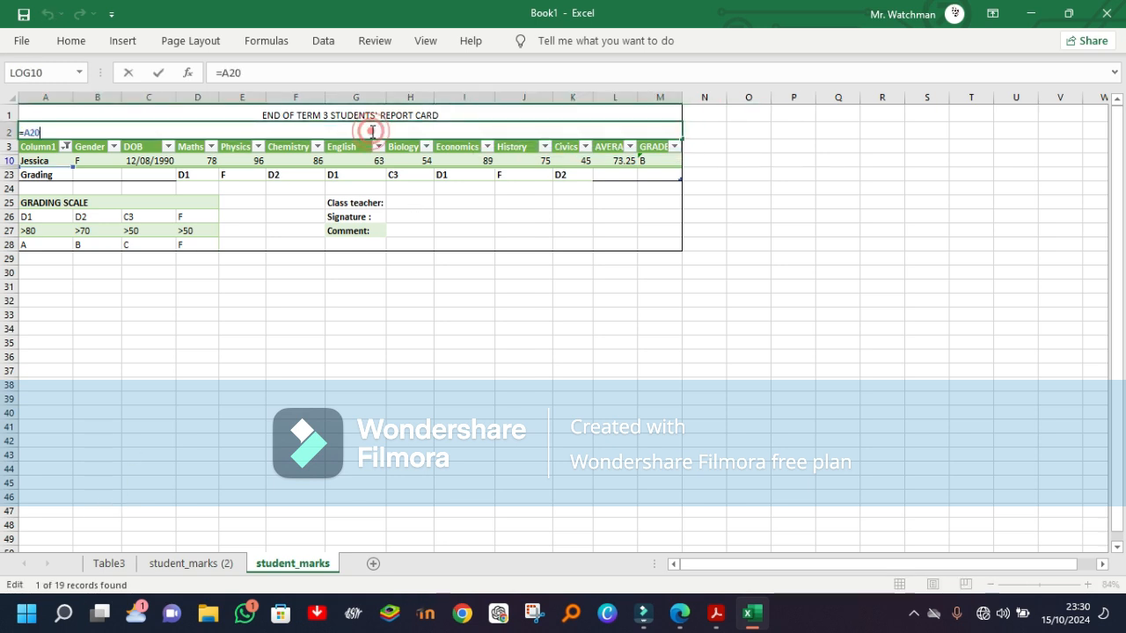
{"action": "key", "text": "BackSpace"}
{"action": "key", "text": "BackSpace"}
{"action": "key", "text": "BackSpace"}
{"action": "key", "text": "BackSpace"}
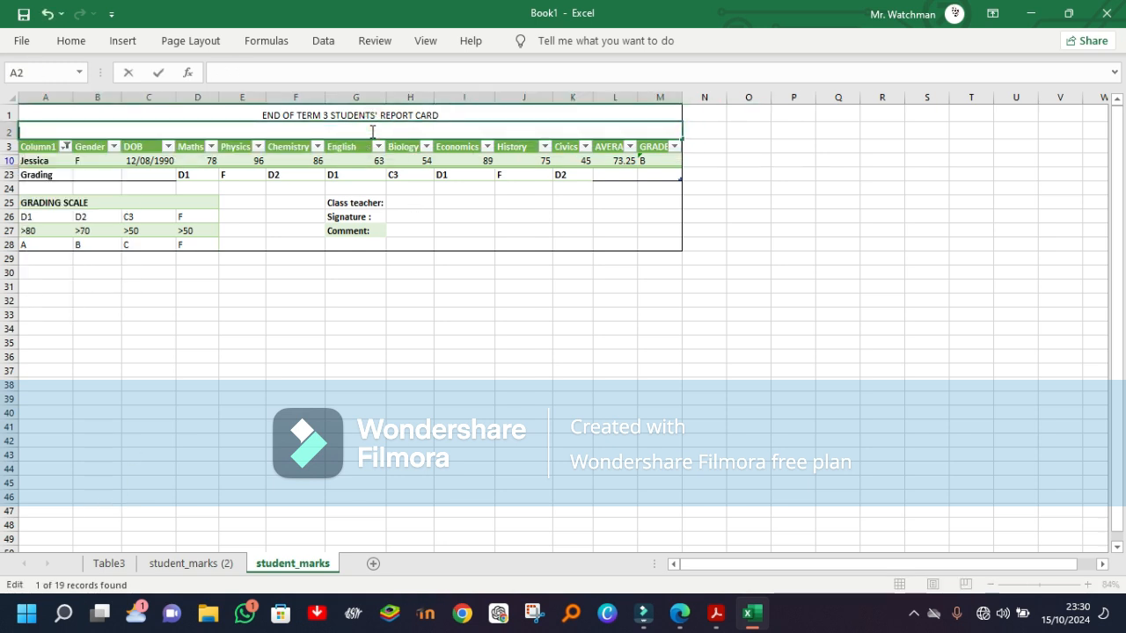
{"action": "type", "text": "JESXI"}
{"action": "key", "text": "BackSpace"}
{"action": "key", "text": "BackSpace"}
{"action": "type", "text": "SICA"}
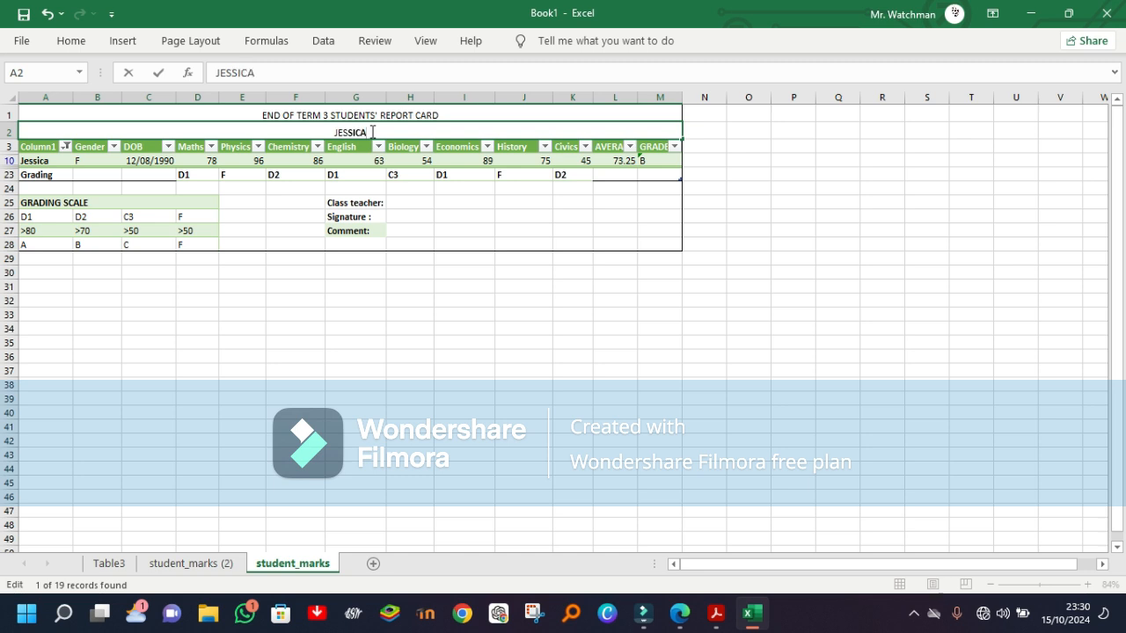
{"action": "left_click", "coordinate": [464, 288]}
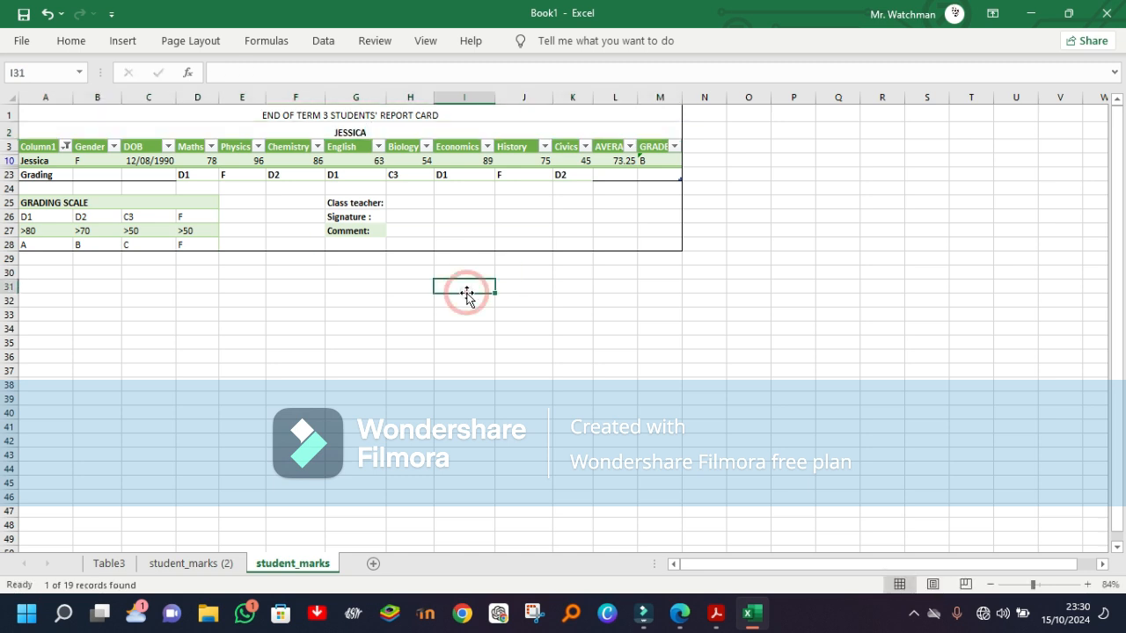
Step: Check the print preview of the newly filtered student's report card across its width, then return to the sheet
{"action": "key", "text": "ctrl+p"}
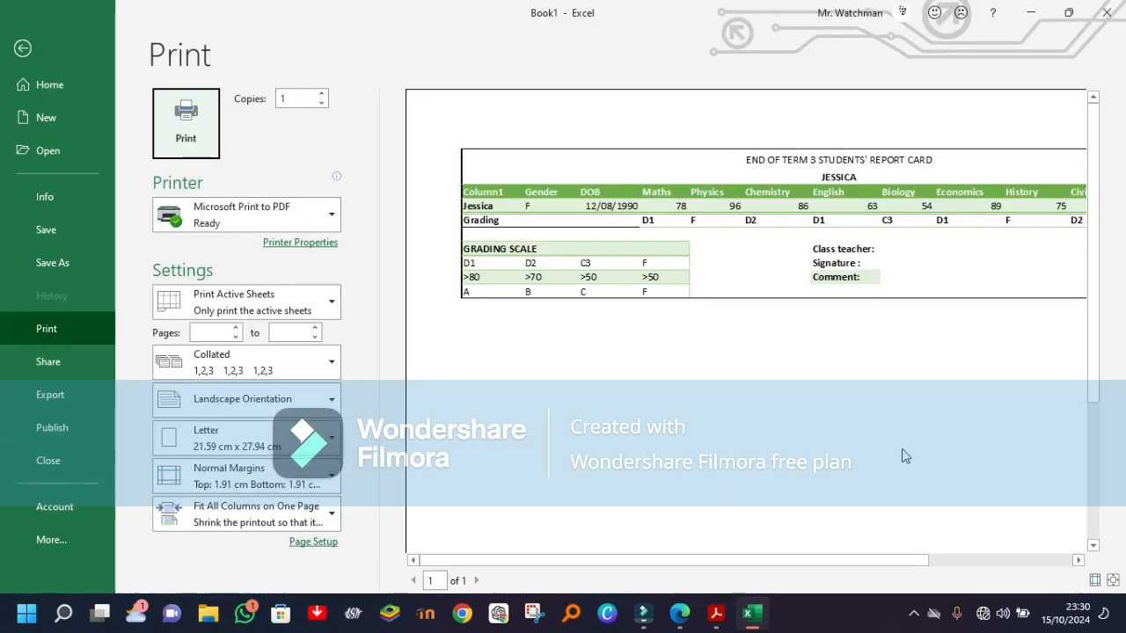
{"action": "left_click", "coordinate": [1079, 560]}
{"action": "left_click", "coordinate": [1078, 561]}
{"action": "left_click", "coordinate": [1078, 560]}
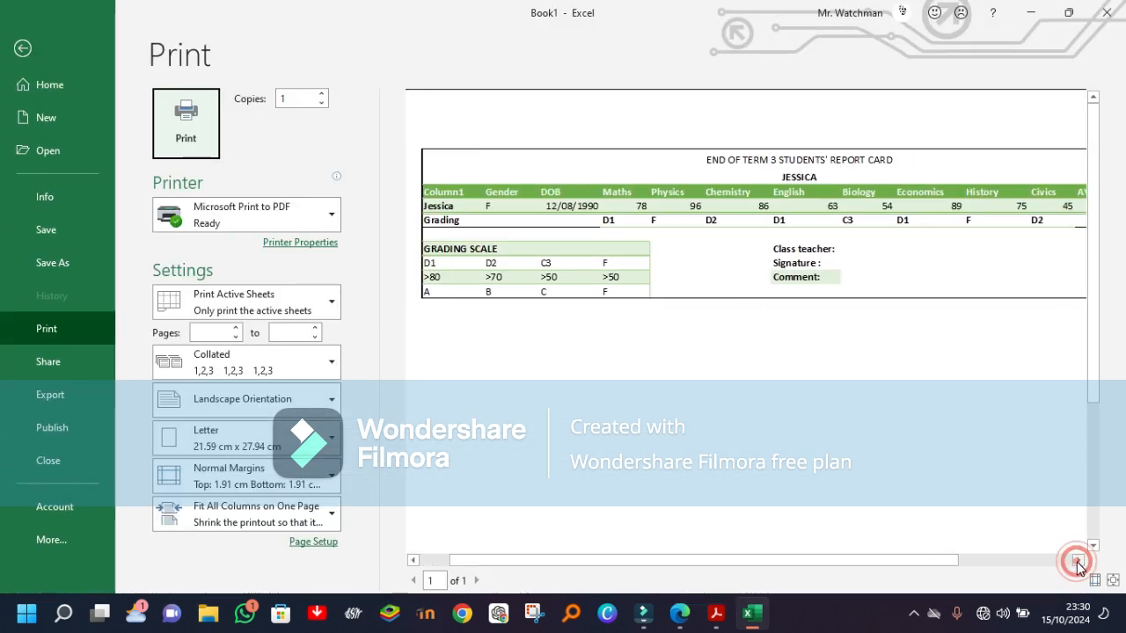
{"action": "key", "text": "Escape"}
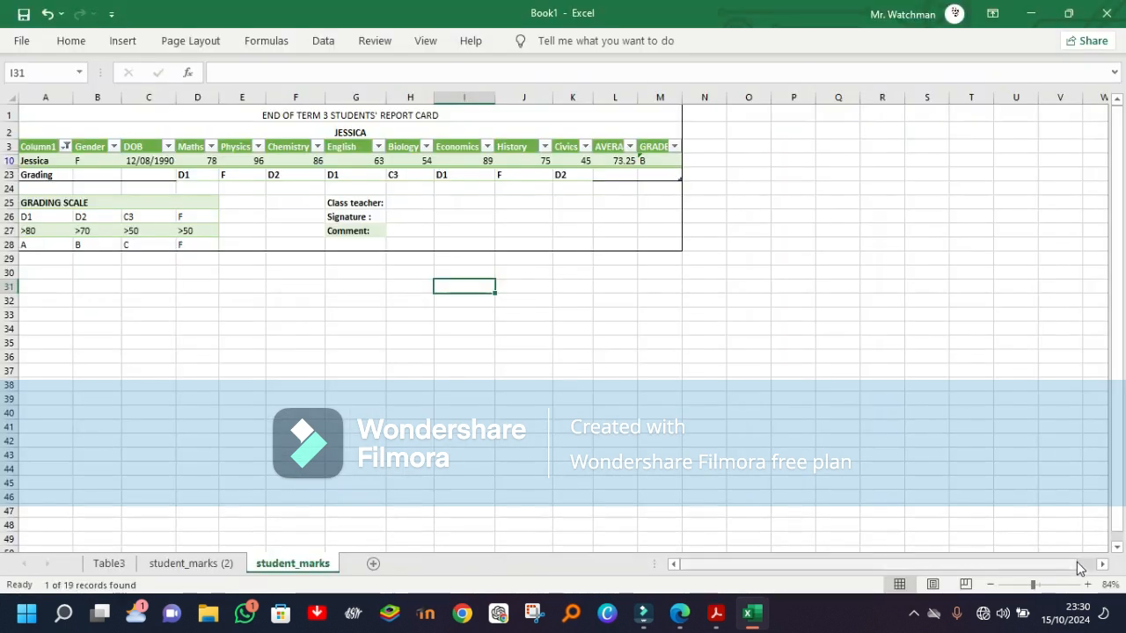